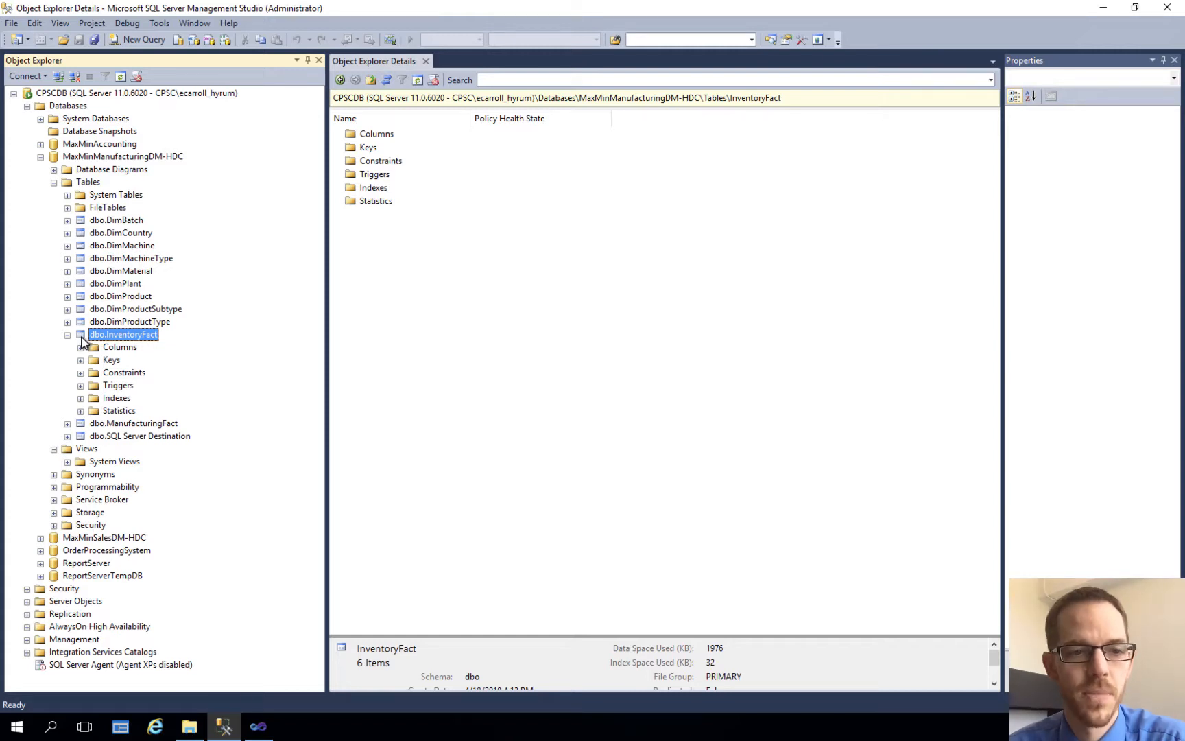
Step: Query the top 1000 rows of the dbo.InventoryFact table and review the results through to the last rows
{"action": "right_click", "coordinate": [83, 341]}
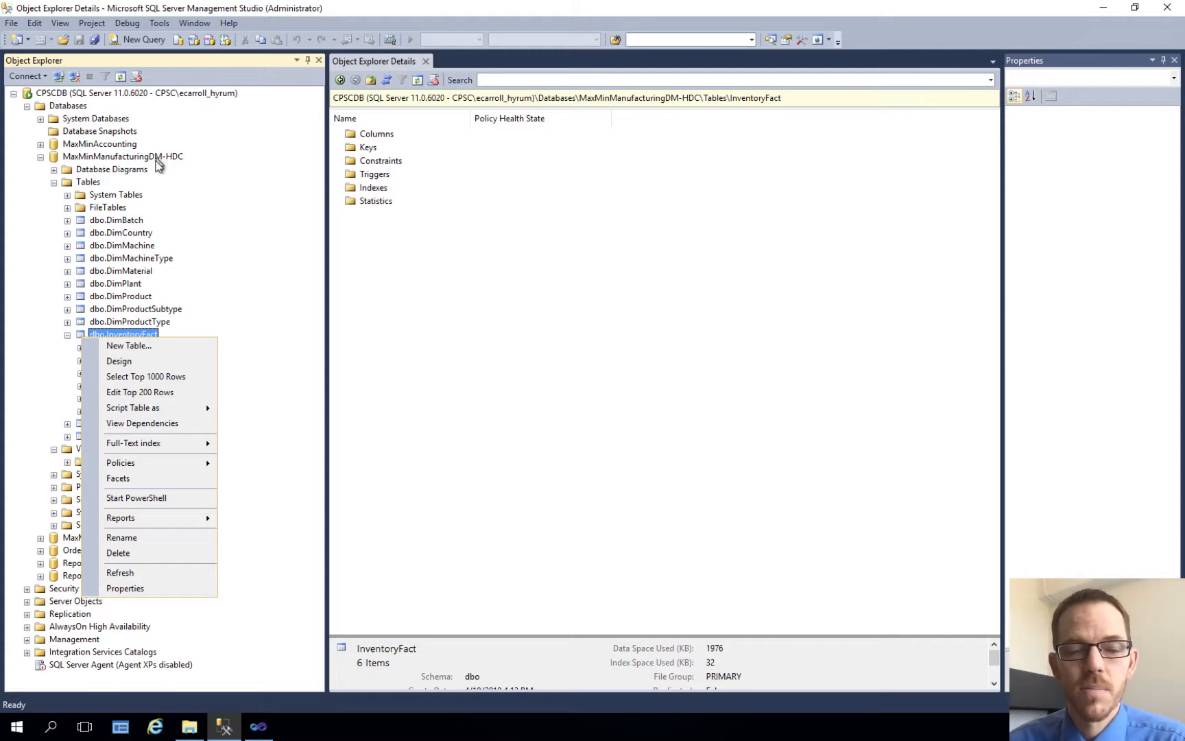
{"action": "left_click", "coordinate": [148, 376]}
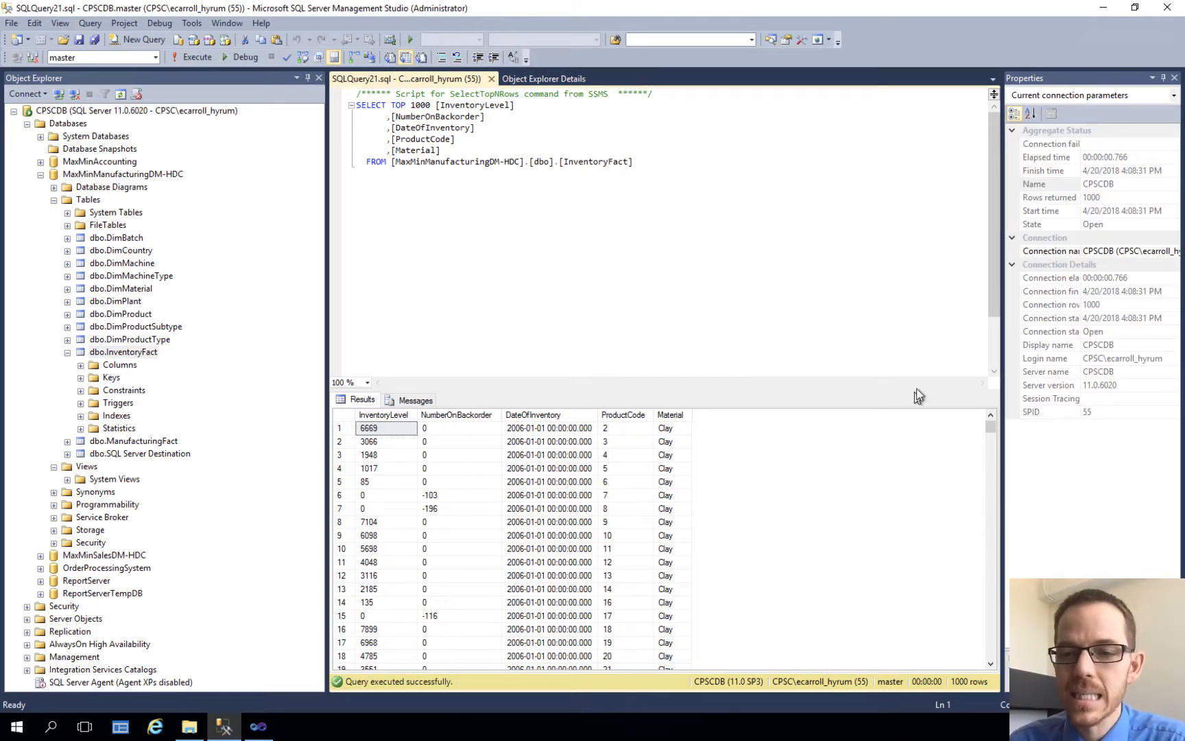
{"action": "left_click_drag", "start_coordinate": [991, 428], "coordinate": [990, 563]}
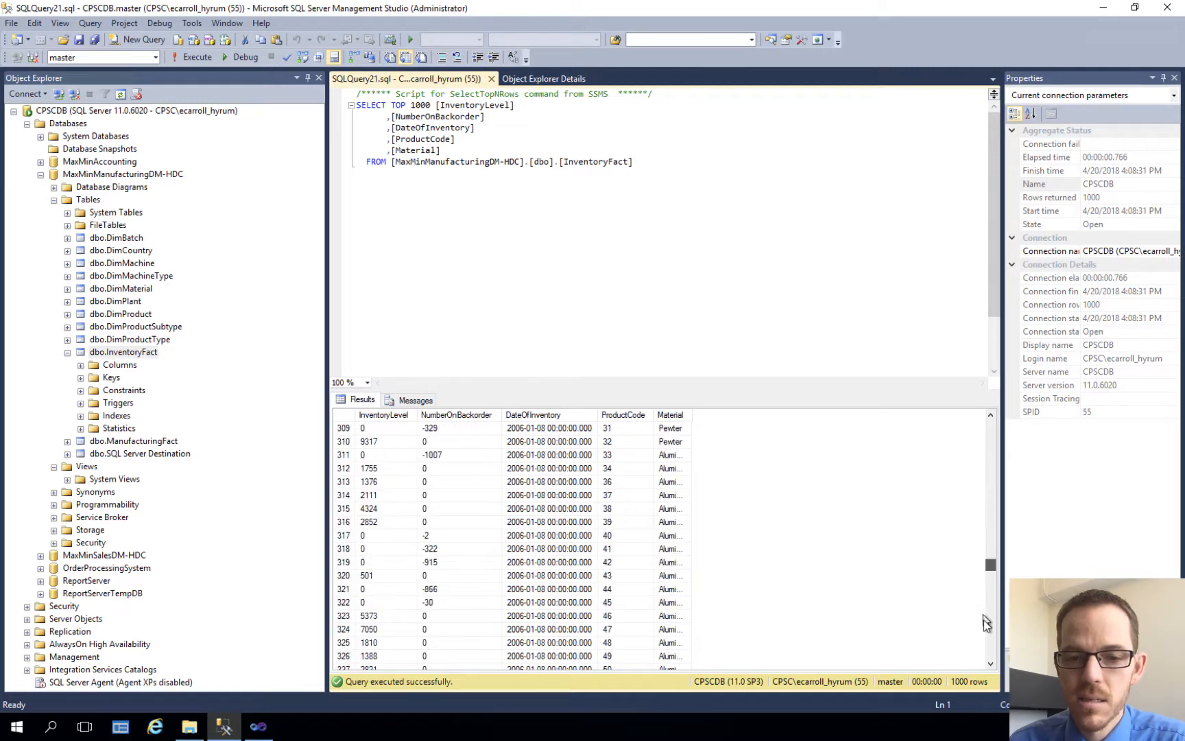
{"action": "left_click_drag", "start_coordinate": [986, 622], "coordinate": [990, 666]}
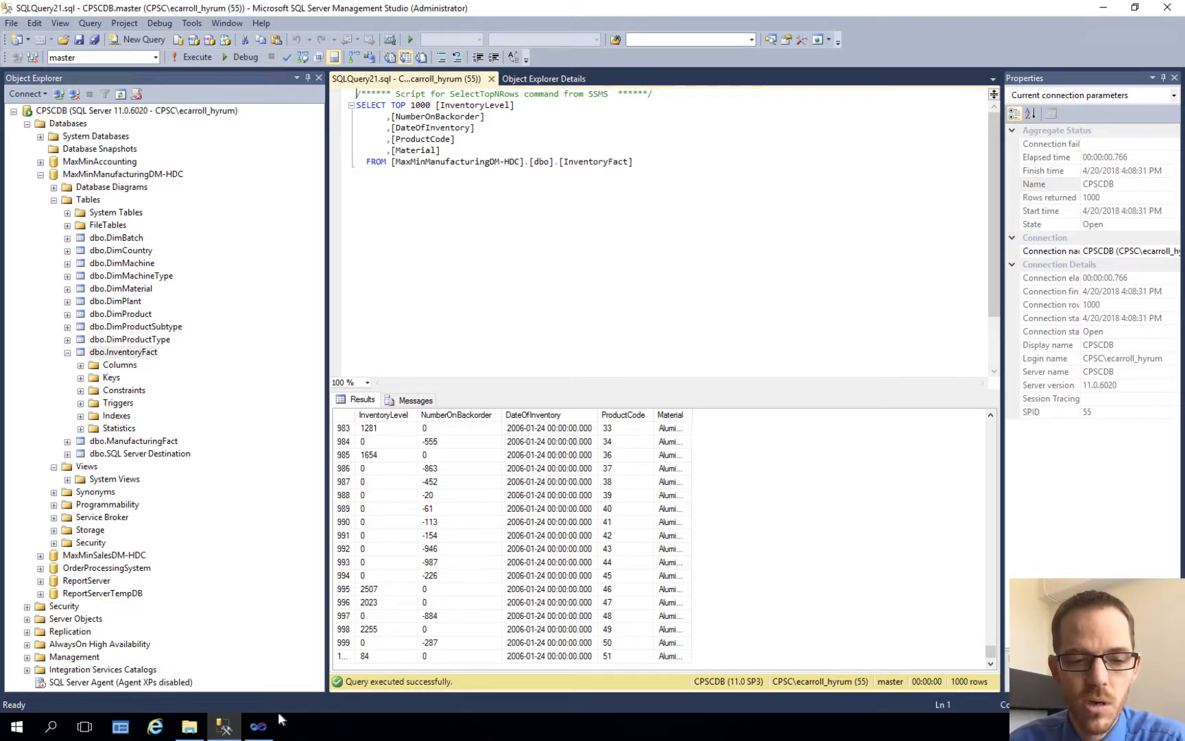
Step: Switch to Visual Studio, end the package's debugging run and add a Derived Column transformation to the Load InventoryFact data flow
{"action": "left_click", "coordinate": [258, 727]}
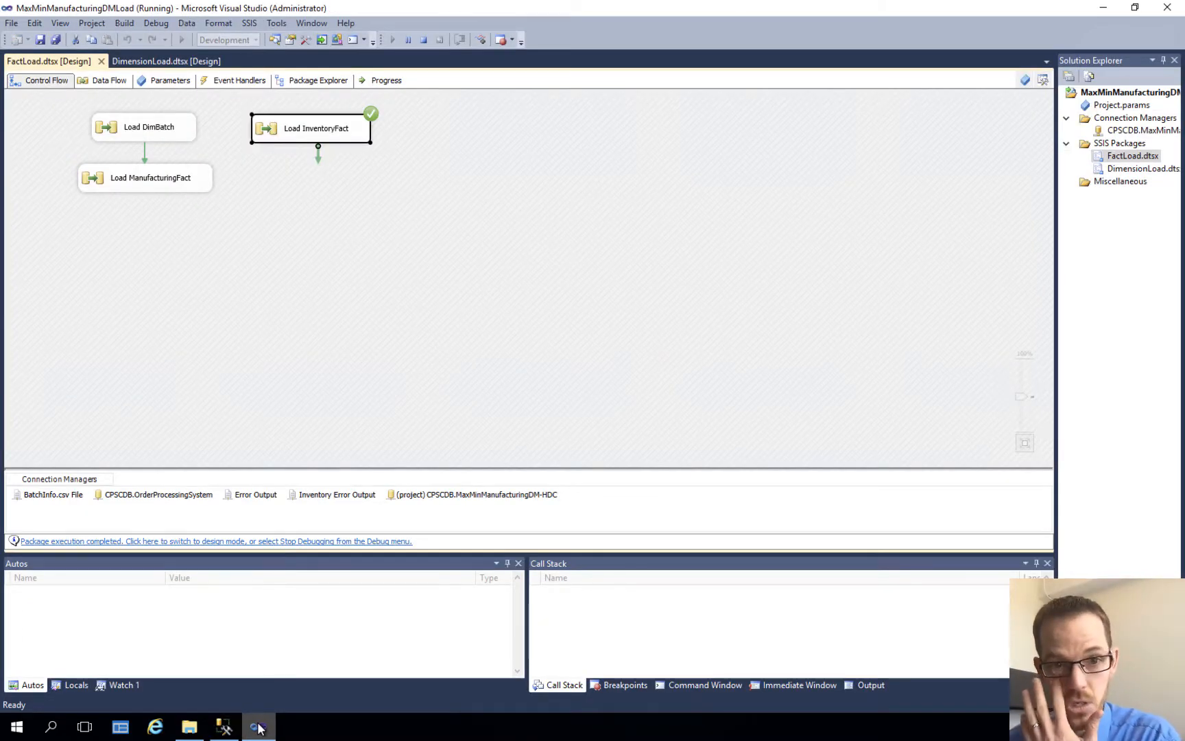
{"action": "left_click", "coordinate": [426, 42]}
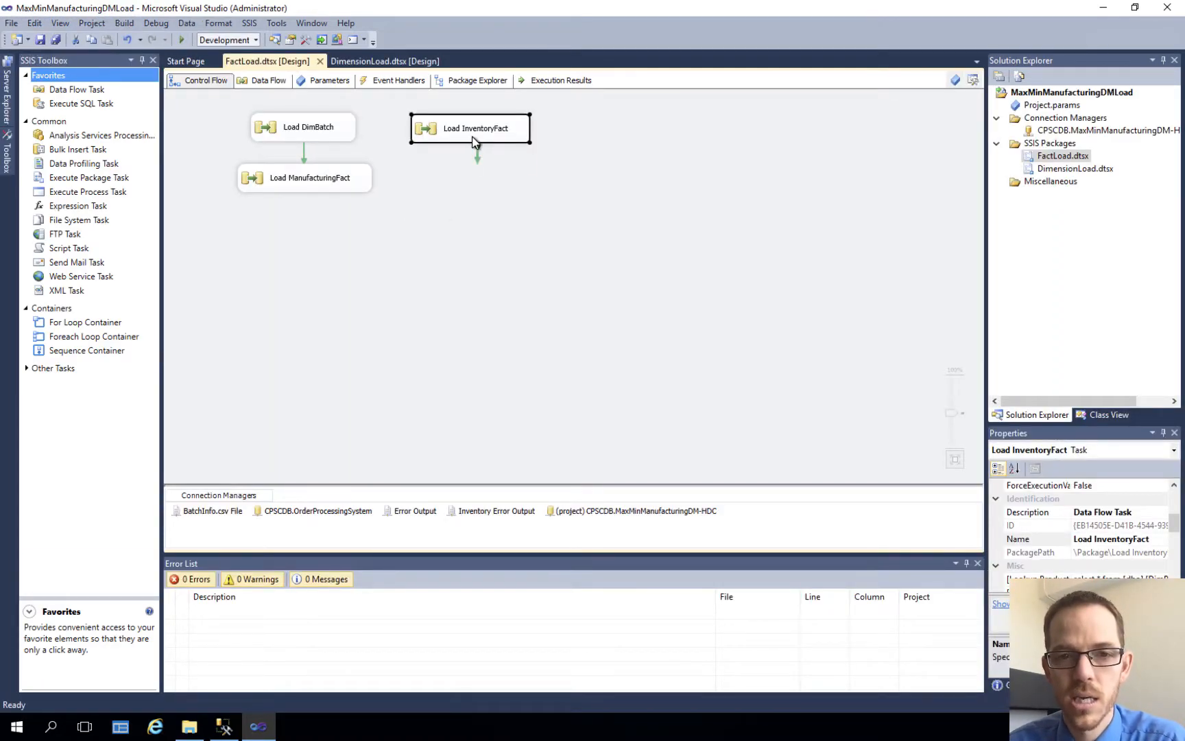
{"action": "double_click", "coordinate": [473, 134]}
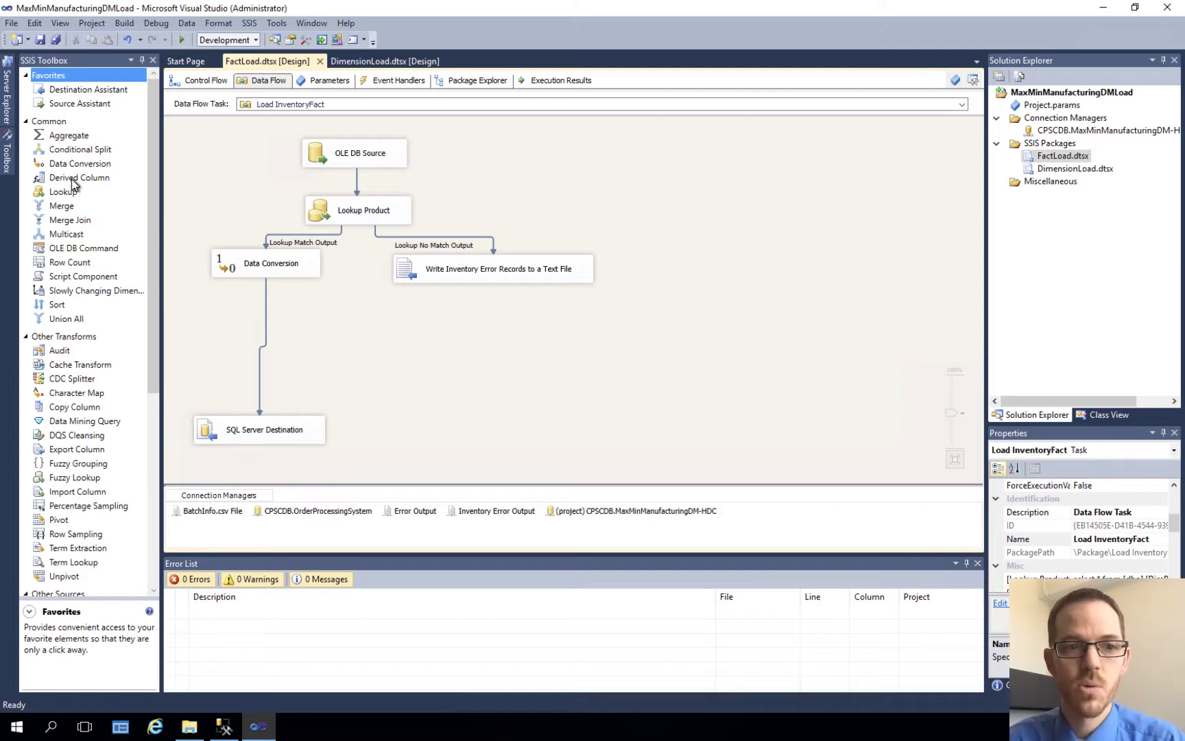
{"action": "left_click_drag", "start_coordinate": [74, 181], "coordinate": [332, 332]}
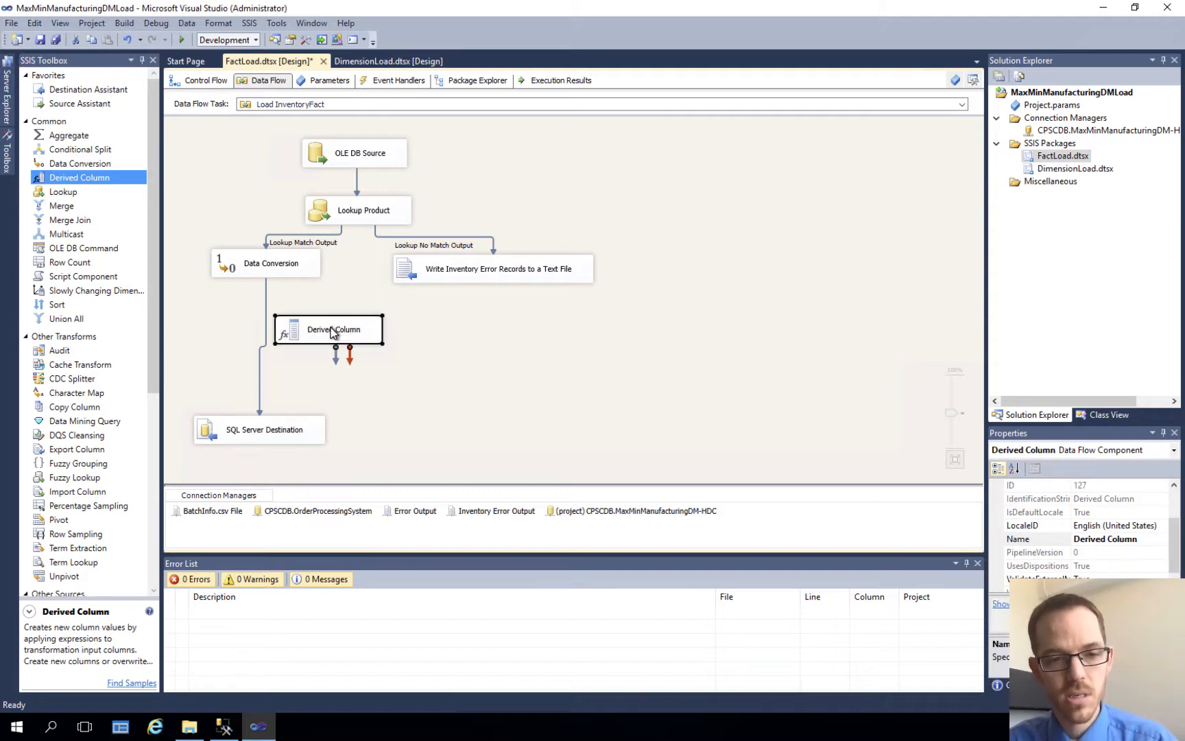
{"action": "left_click", "coordinate": [258, 387]}
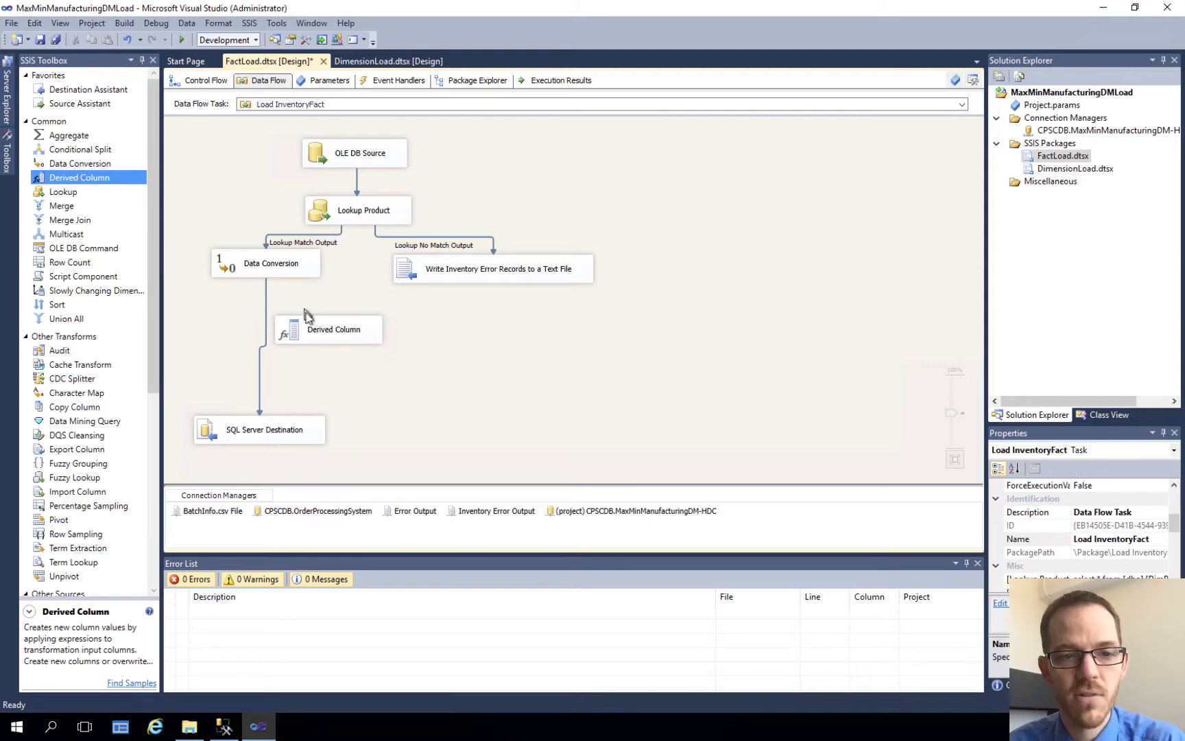
{"action": "left_click", "coordinate": [260, 370]}
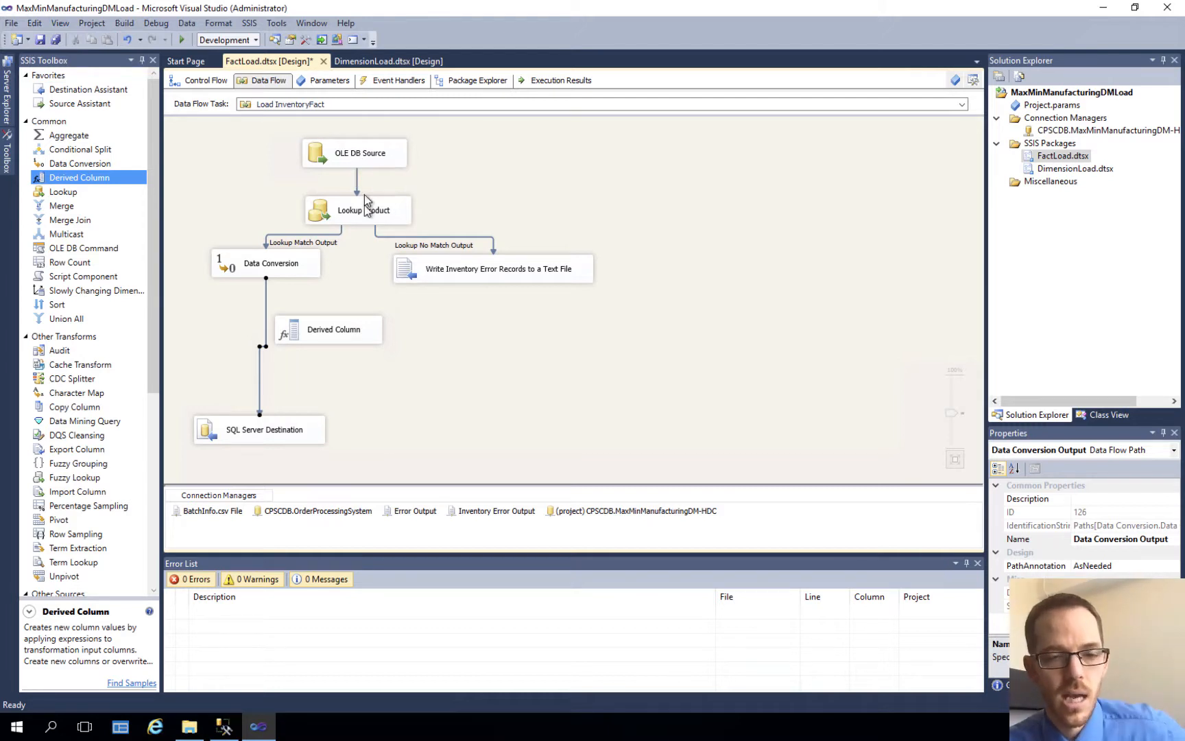
{"action": "right_click", "coordinate": [259, 391]}
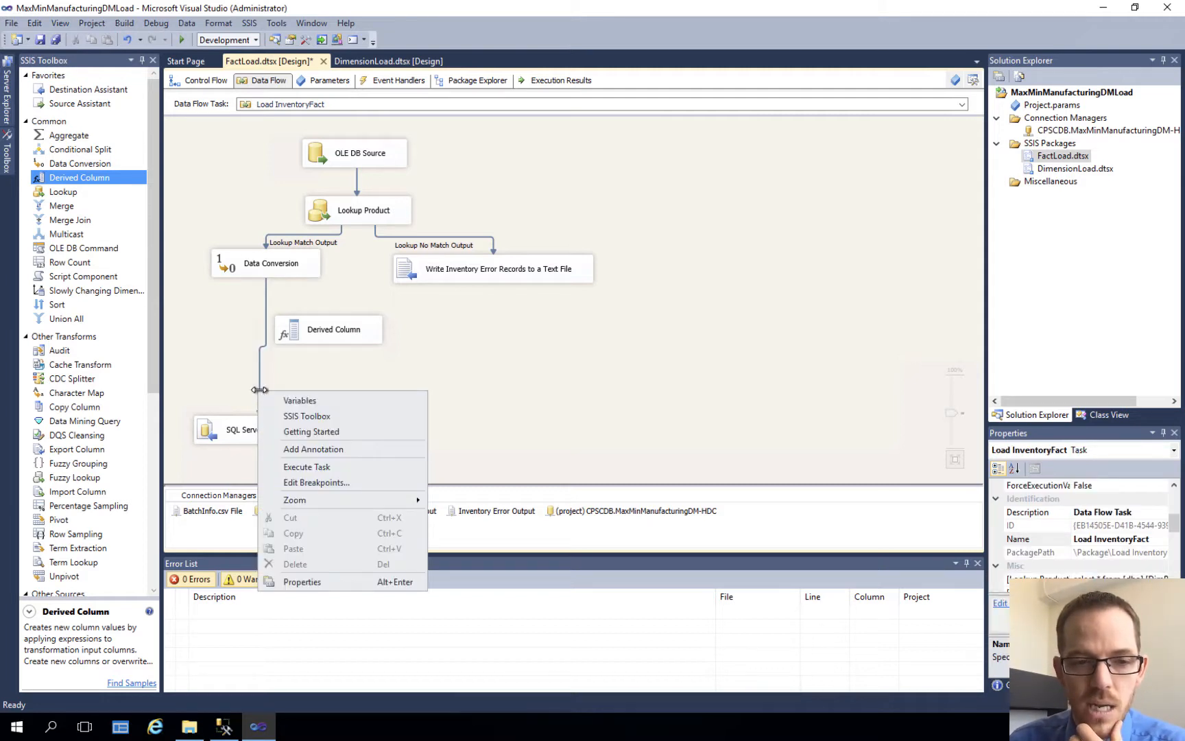
{"action": "left_click", "coordinate": [259, 390]}
{"action": "right_click", "coordinate": [259, 392]}
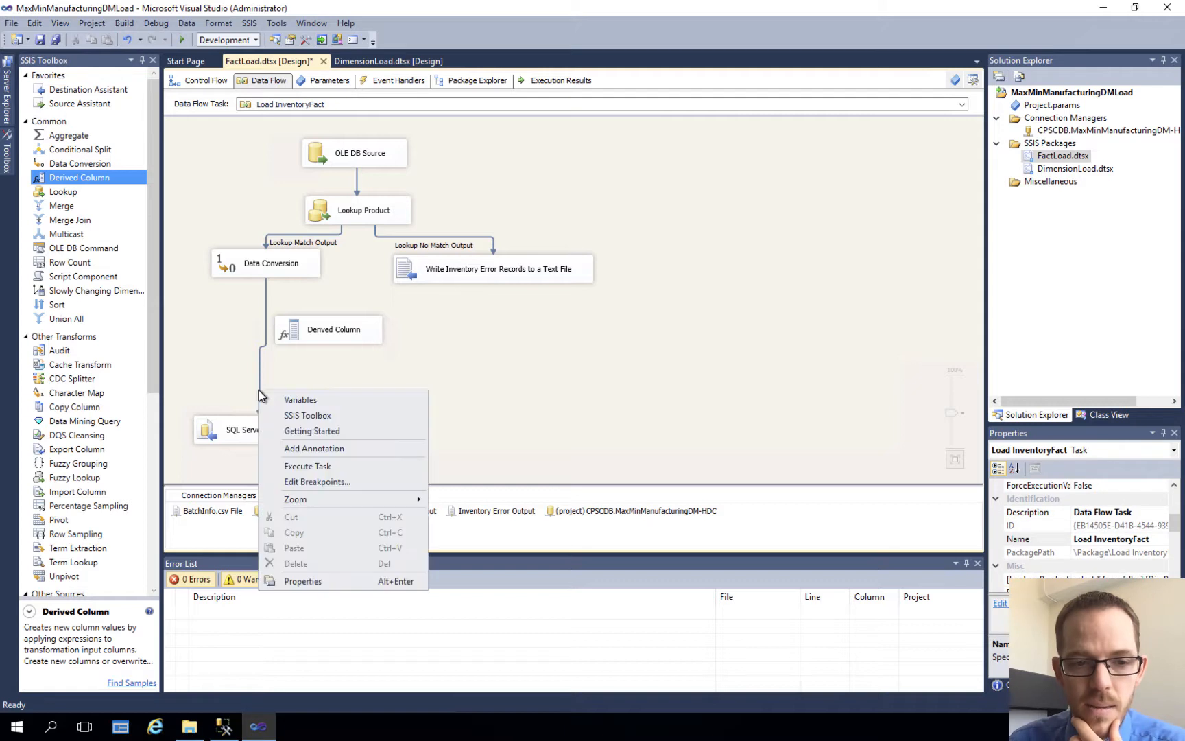
{"action": "key", "text": "Escape"}
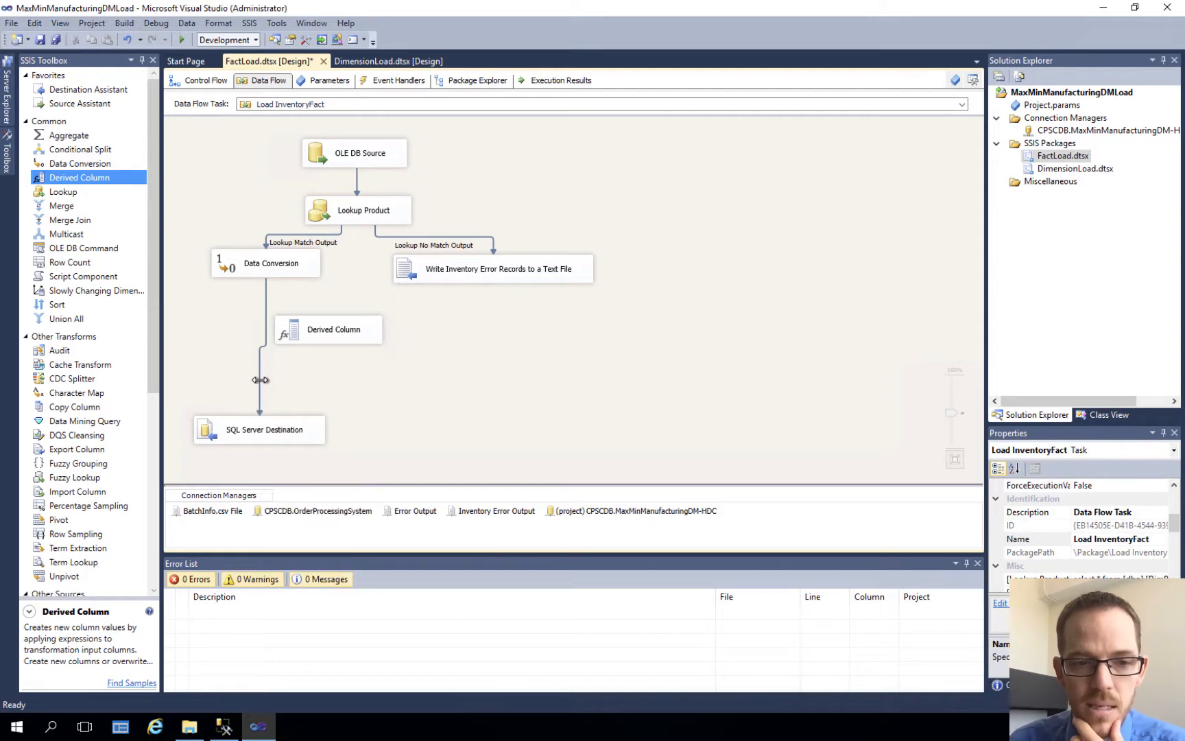
Step: Delete the path between Data Conversion and SQL Server Destination, and connect the Data Conversion output to the Derived Column transformation
{"action": "left_click", "coordinate": [260, 380]}
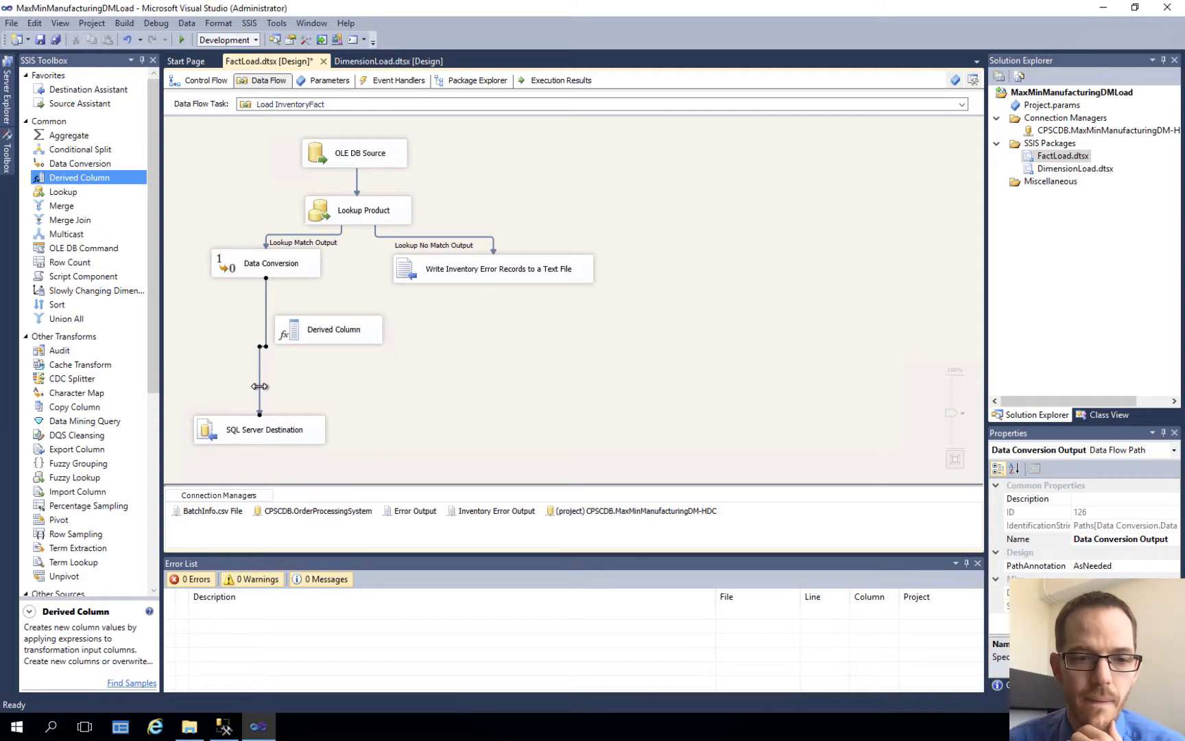
{"action": "right_click", "coordinate": [260, 387]}
{"action": "left_click", "coordinate": [302, 526]}
{"action": "left_click", "coordinate": [285, 273]}
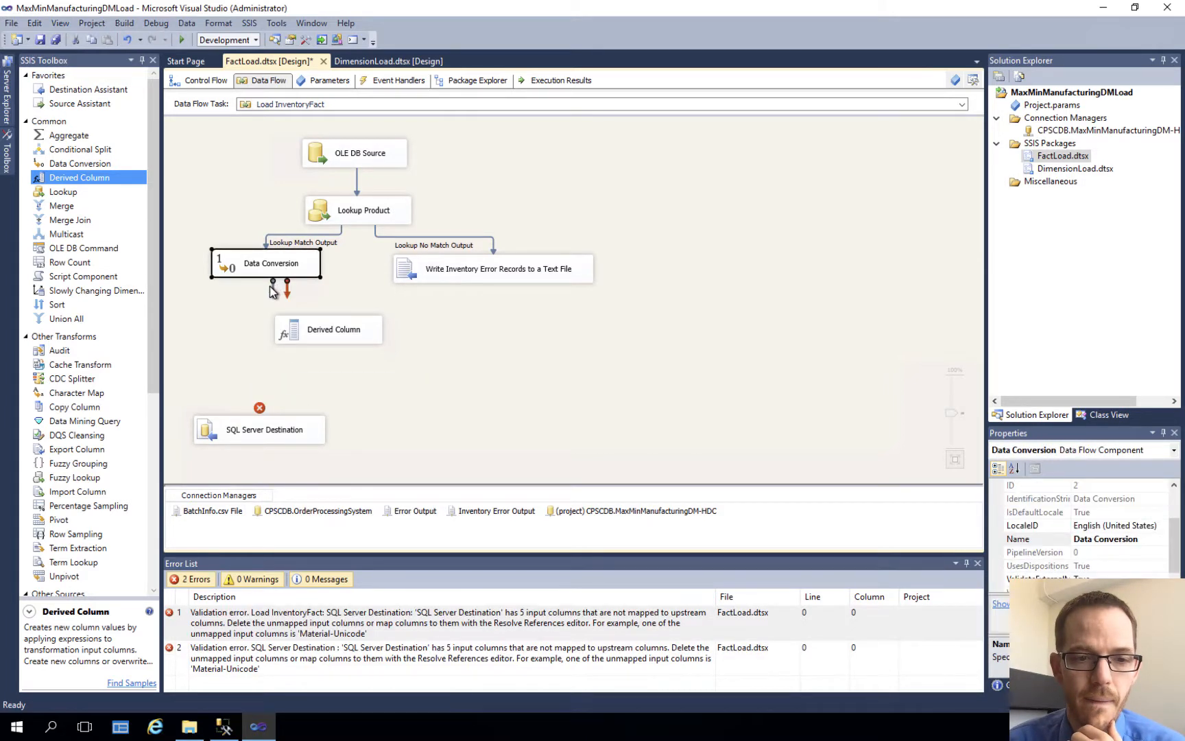
{"action": "left_click_drag", "start_coordinate": [272, 291], "coordinate": [312, 347]}
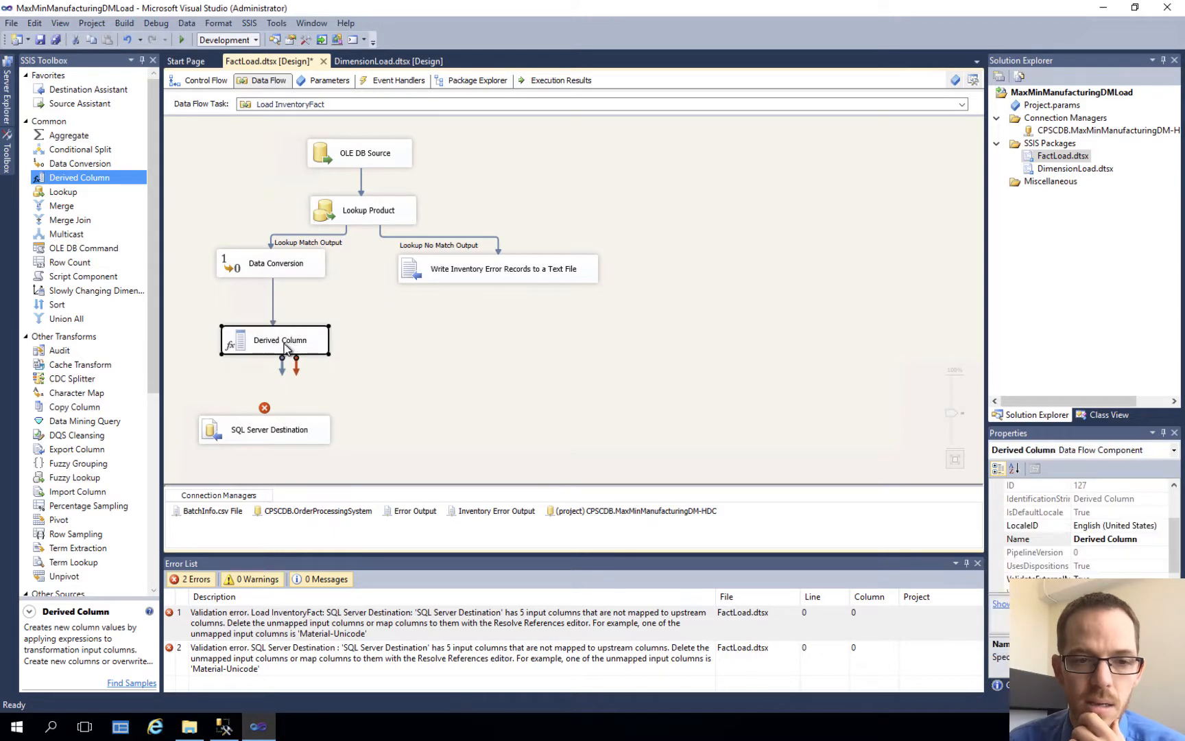
Step: Rename the Derived Column transformation as "Add 3 years"
{"action": "left_click", "coordinate": [285, 346]}
{"action": "type", "text": "Adjust"}
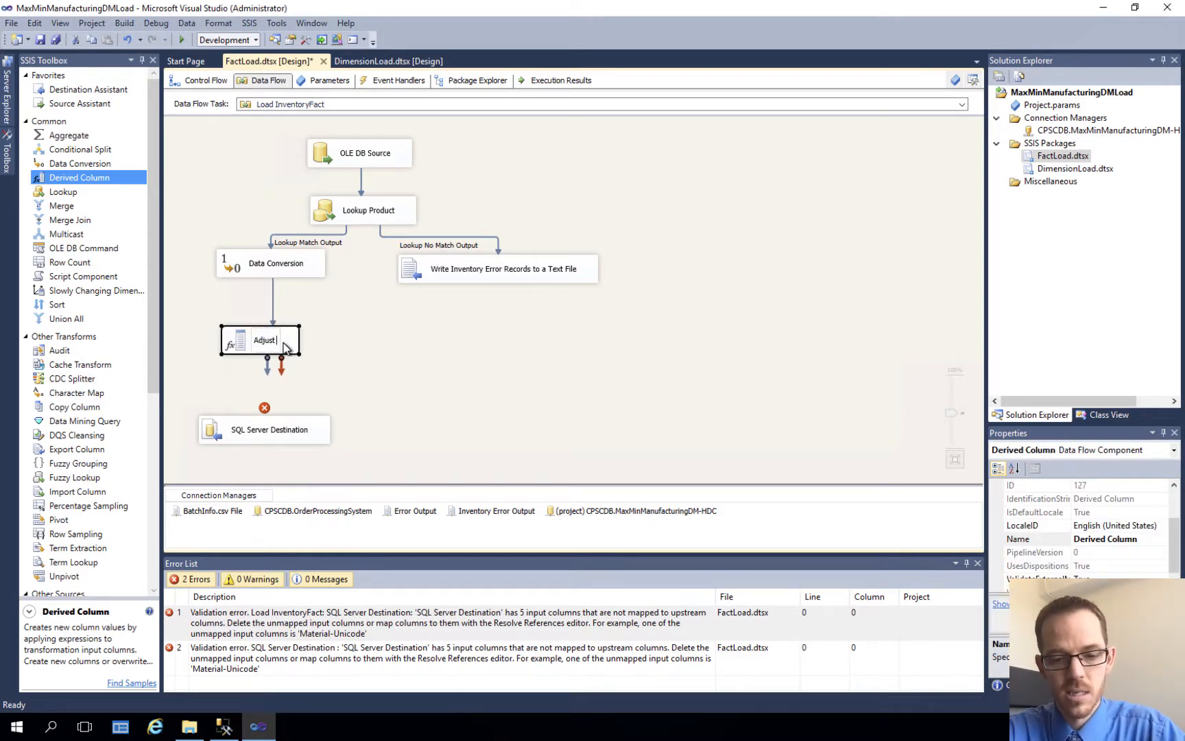
{"action": "type", "text": " year"}
{"action": "key", "text": "BackSpace"}
{"action": "key", "text": "BackSpace"}
{"action": "key", "text": "BackSpace"}
{"action": "key", "text": "BackSpace"}
{"action": "key", "text": "BackSpace"}
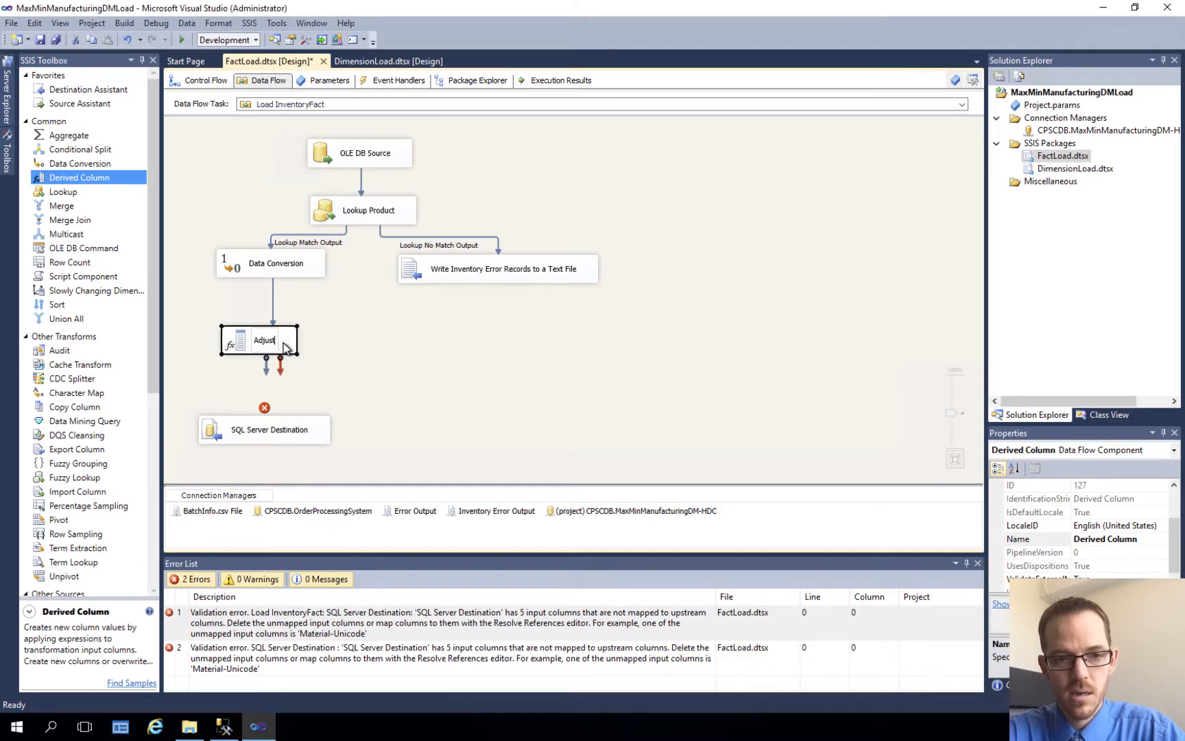
{"action": "key", "text": "BackSpace"}
{"action": "key", "text": "BackSpace"}
{"action": "key", "text": "BackSpace"}
{"action": "key", "text": "BackSpace"}
{"action": "key", "text": "BackSpace"}
{"action": "key", "text": "BackSpace"}
{"action": "type", "text": "Add "}
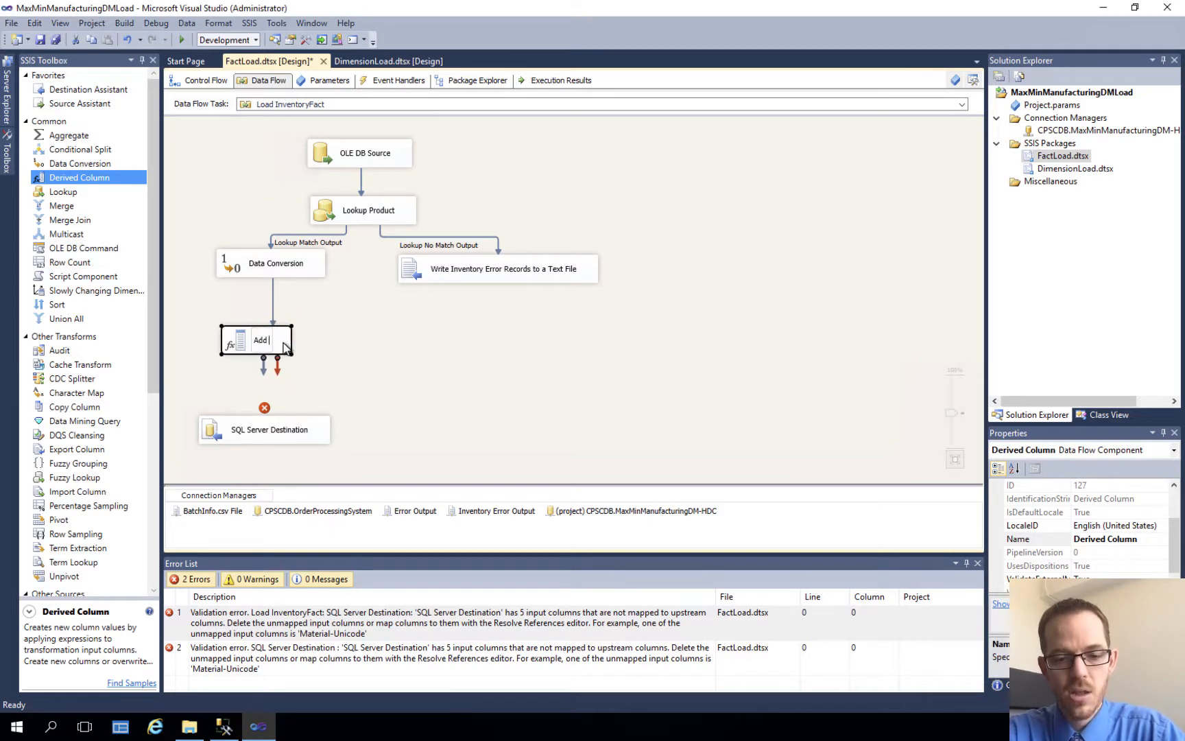
{"action": "type", "text": "3 yerars"}
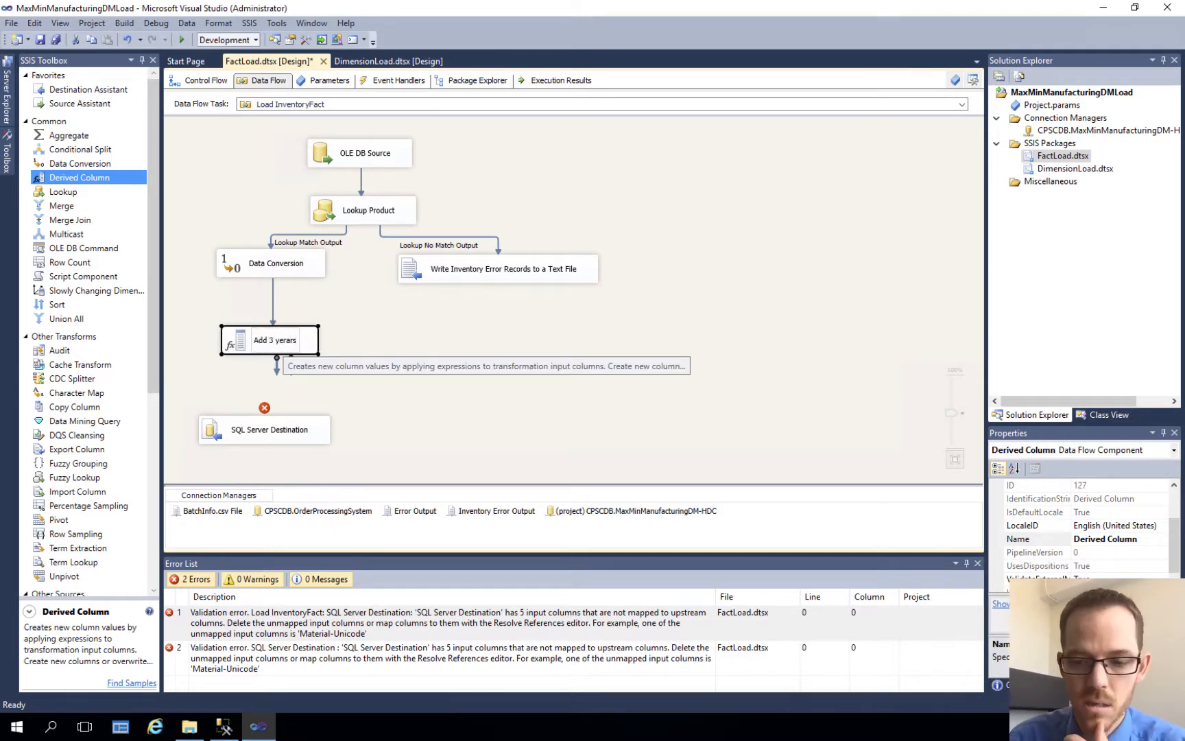
{"action": "key", "text": "BackSpace"}
{"action": "key", "text": "BackSpace"}
{"action": "key", "text": "BackSpace"}
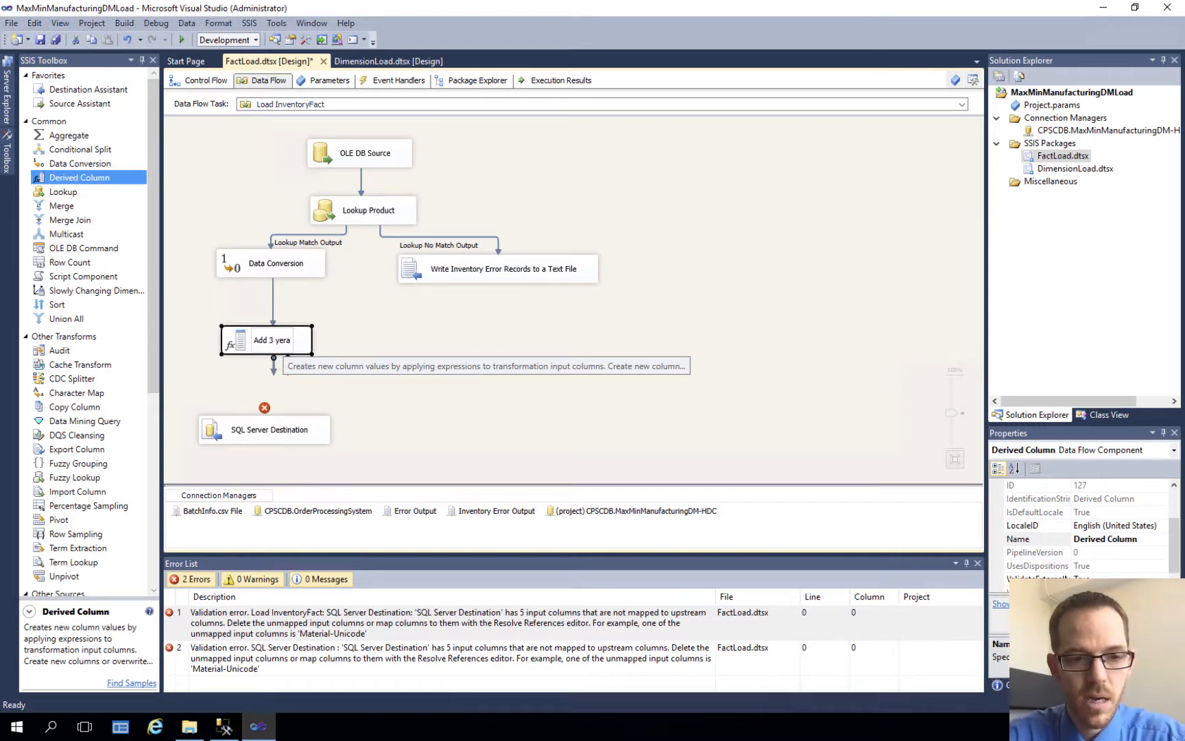
{"action": "type", "text": "rs"}
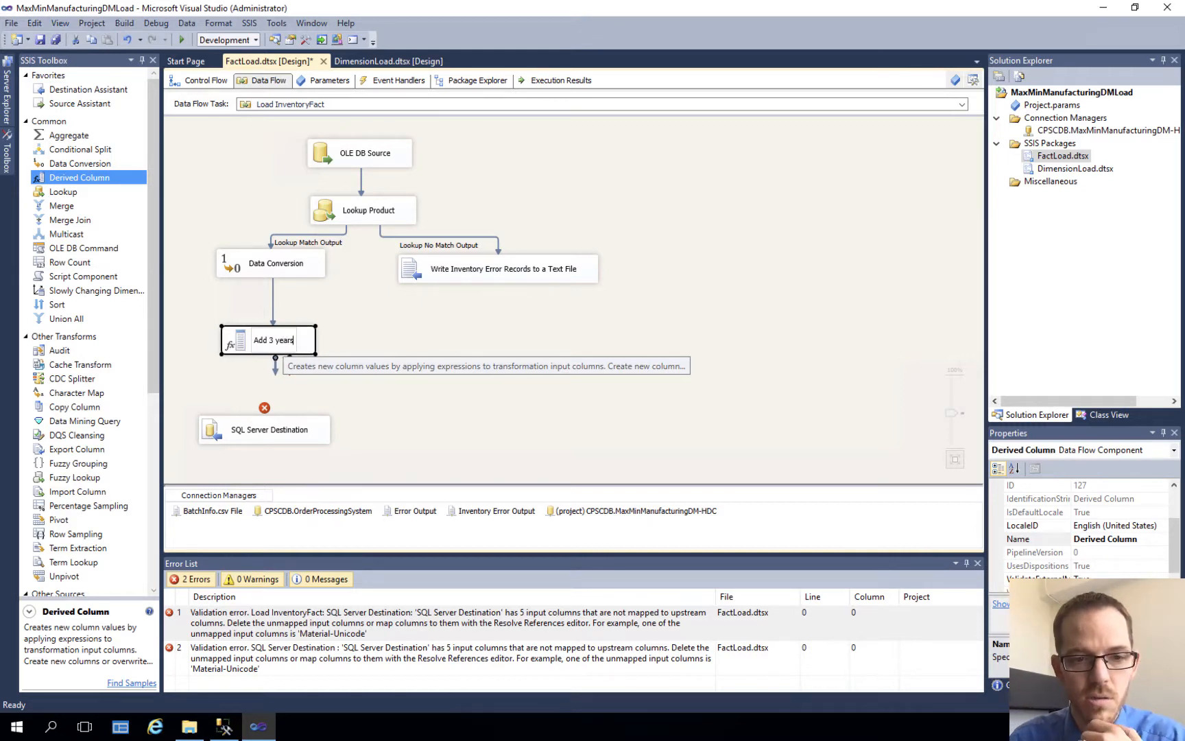
{"action": "left_click", "coordinate": [276, 369]}
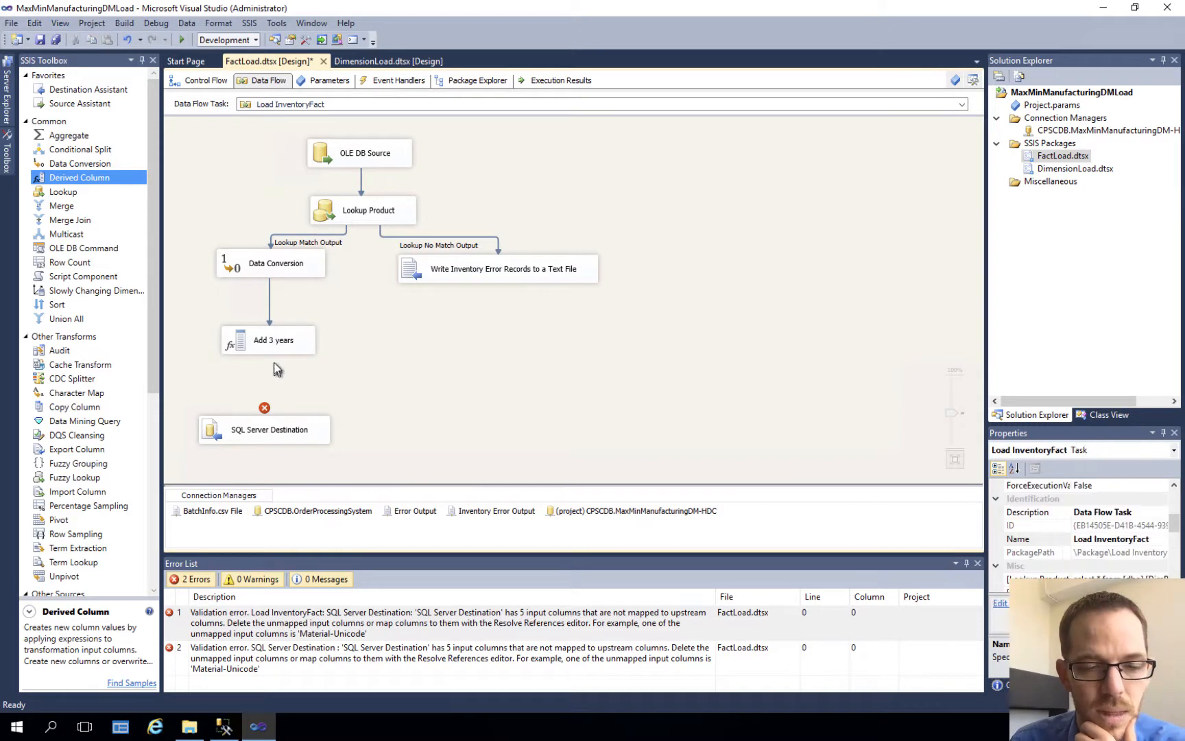
Step: In the Add 3 years transformation, define a derived column based on InventoryDate and set it to Replace 'InventoryDate'
{"action": "left_click", "coordinate": [273, 347]}
{"action": "double_click", "coordinate": [286, 339]}
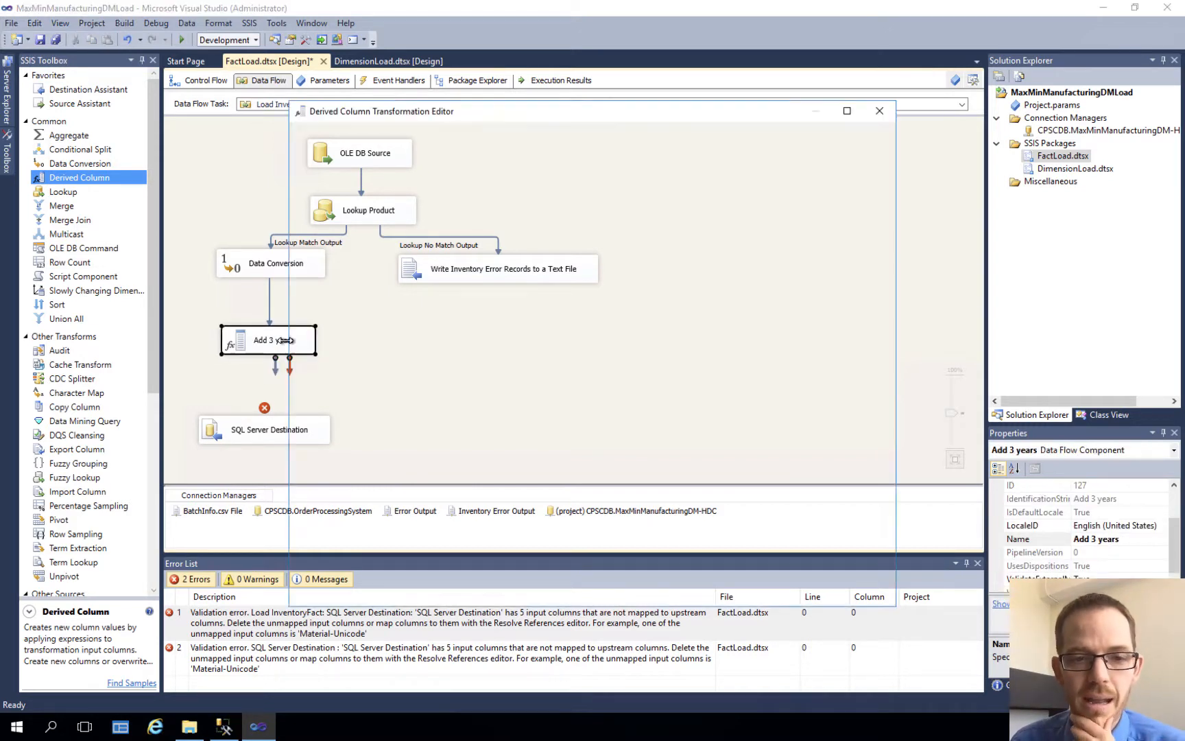
{"action": "left_click", "coordinate": [348, 372]}
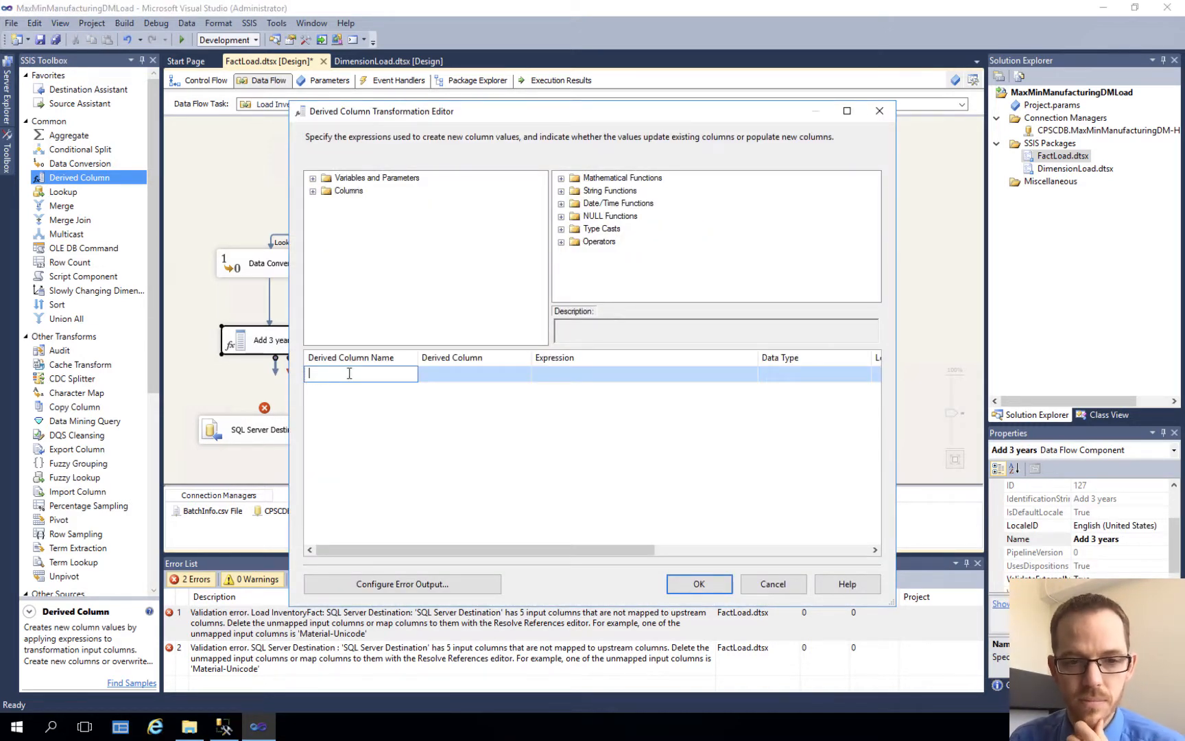
{"action": "left_click", "coordinate": [312, 192]}
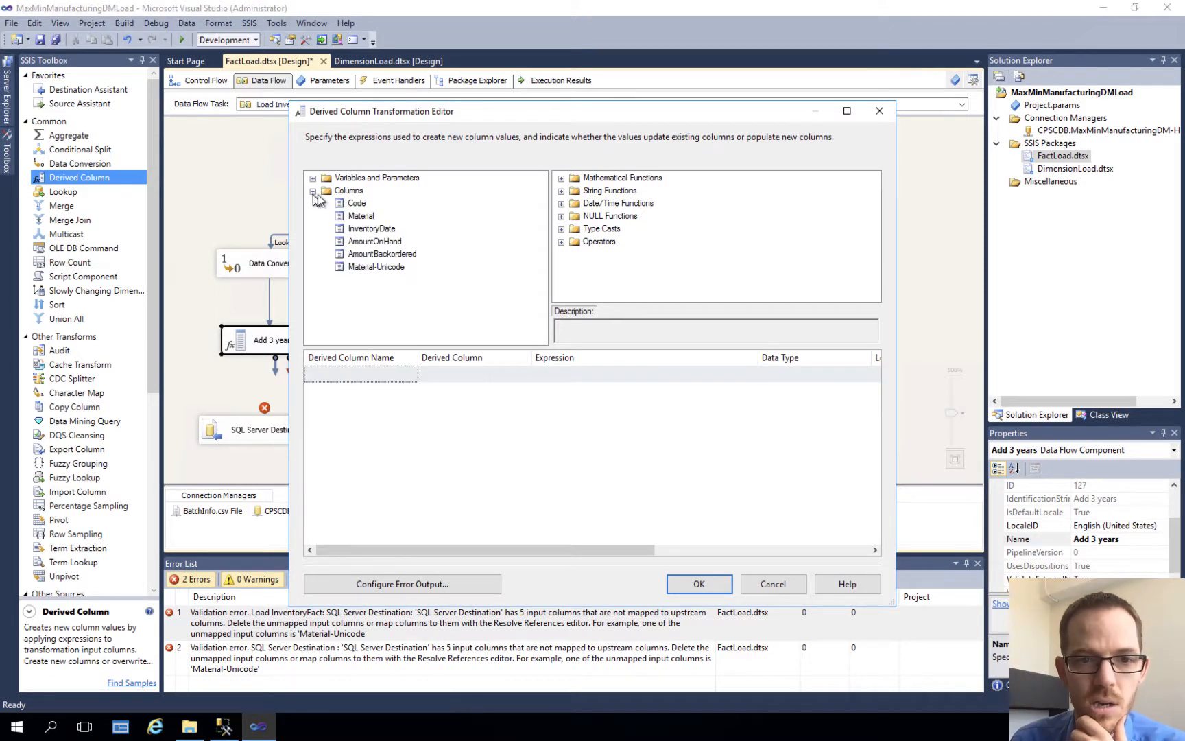
{"action": "left_click_drag", "start_coordinate": [348, 230], "coordinate": [336, 369]}
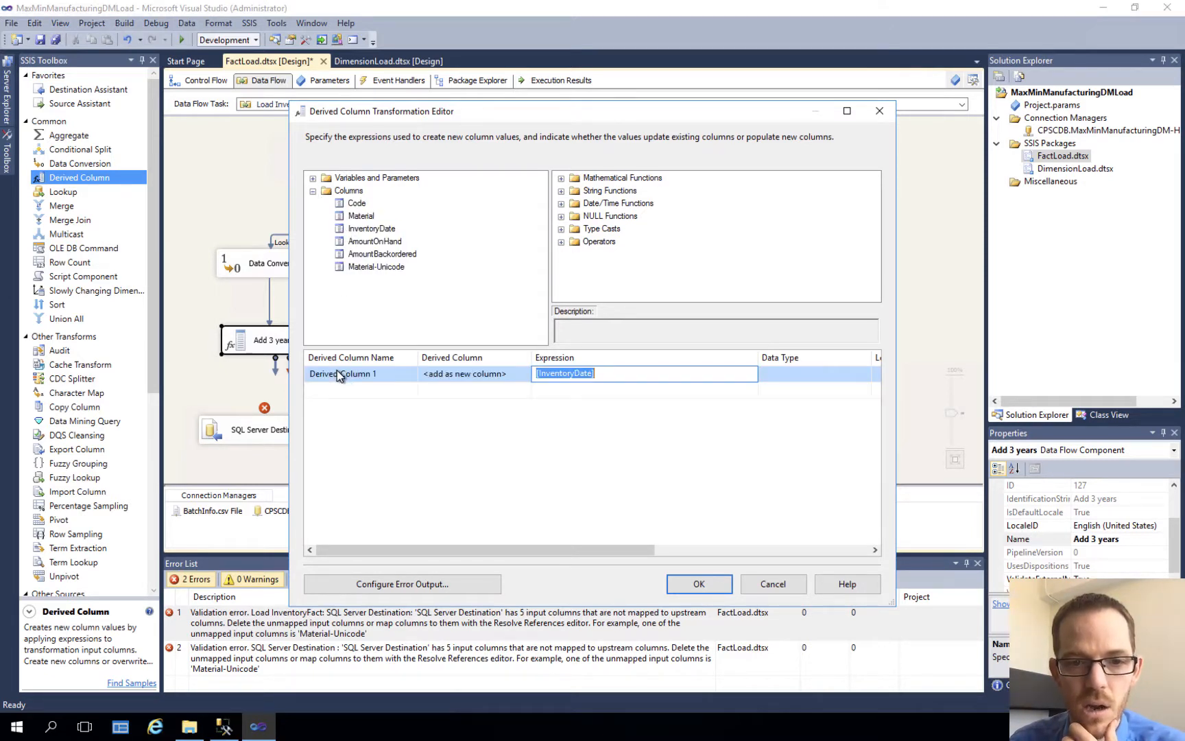
{"action": "left_click", "coordinate": [487, 377]}
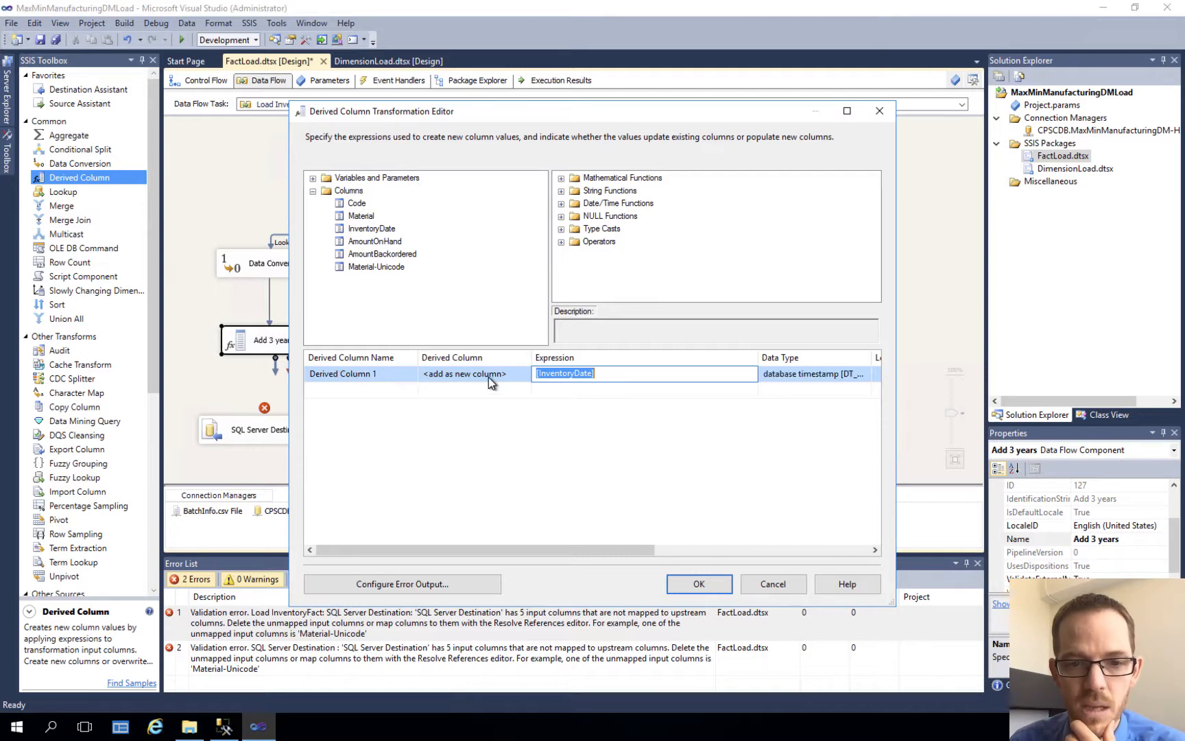
{"action": "left_click", "coordinate": [526, 375]}
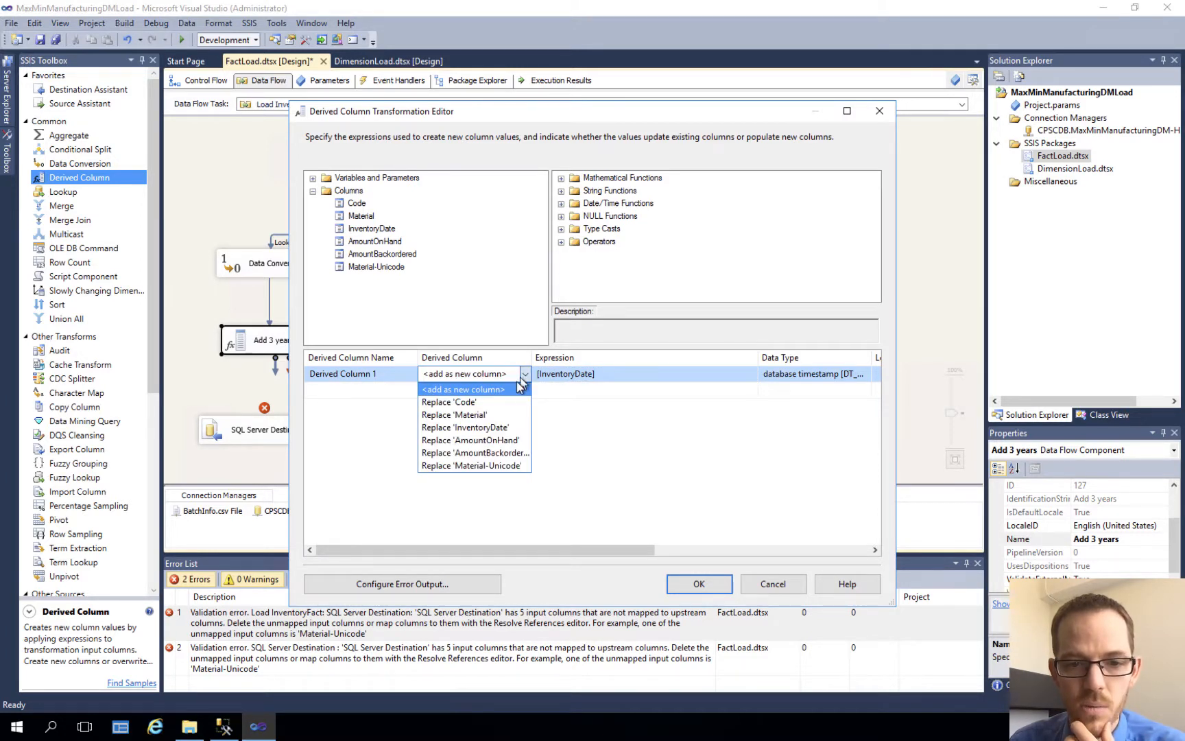
{"action": "left_click", "coordinate": [514, 428]}
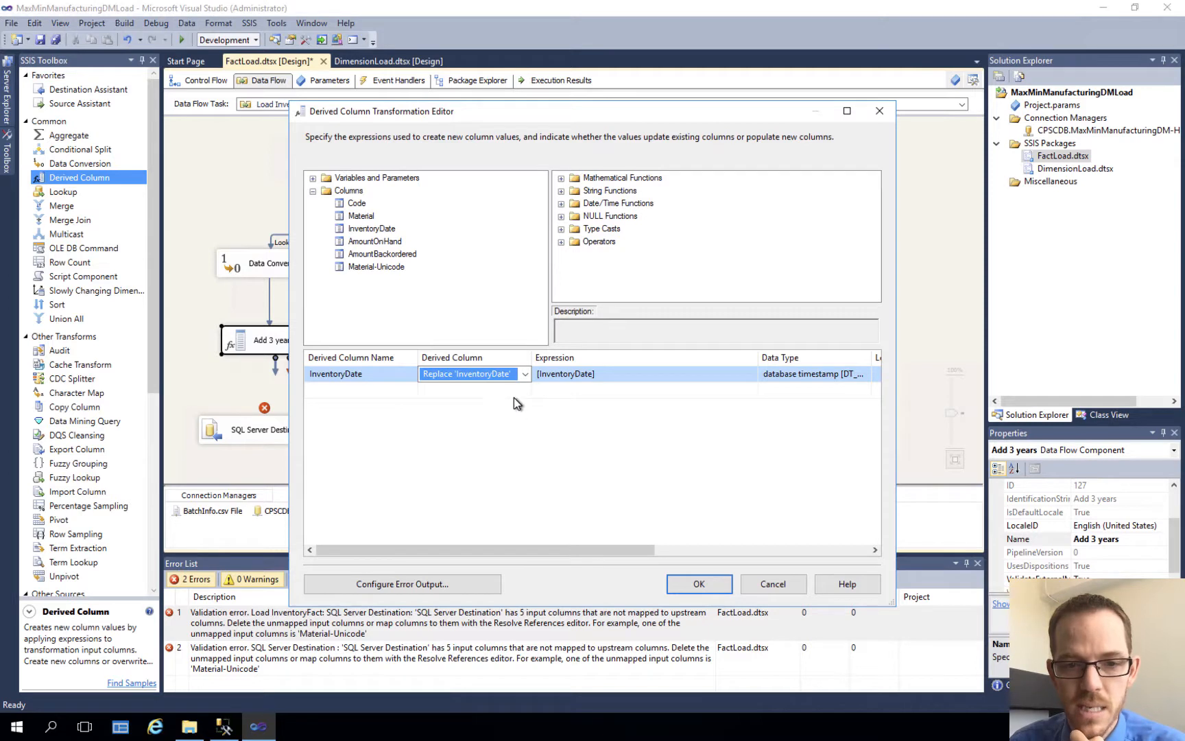
Step: Replace the InventoryDate row's expression with the DATEADD( «datepart», «number», «date» ) function template
{"action": "left_click", "coordinate": [601, 376]}
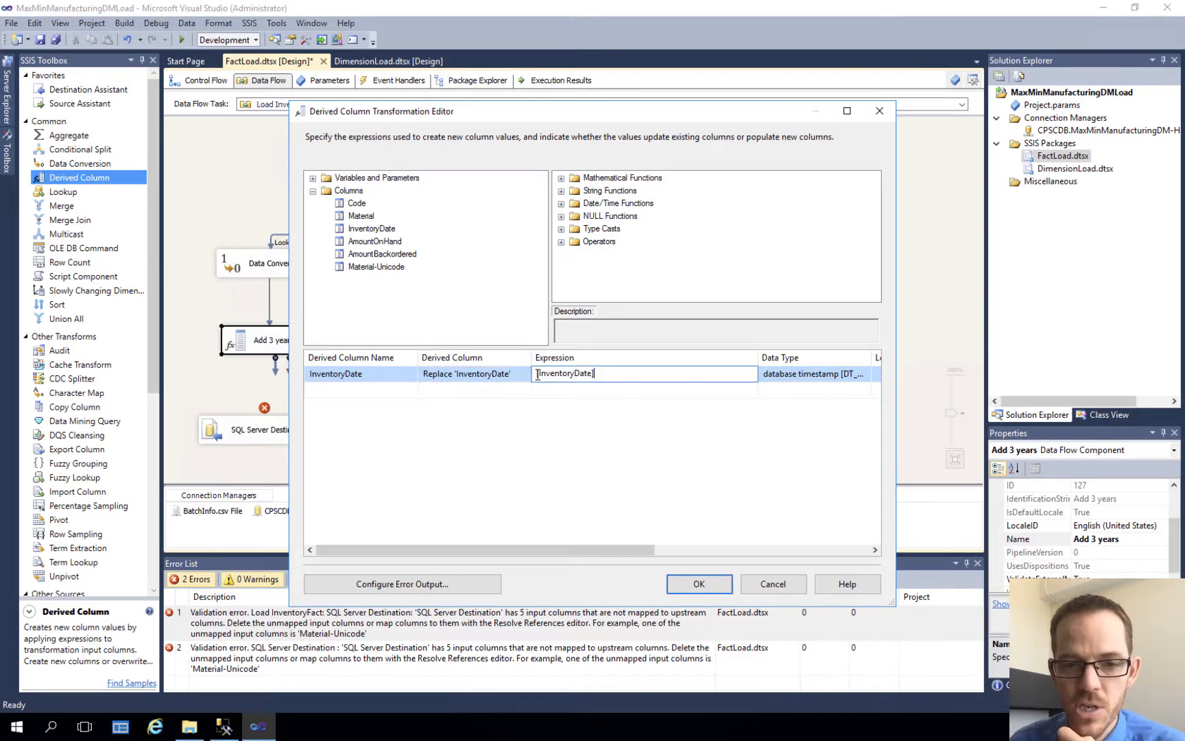
{"action": "left_click", "coordinate": [537, 374]}
{"action": "type", "text": "DA"}
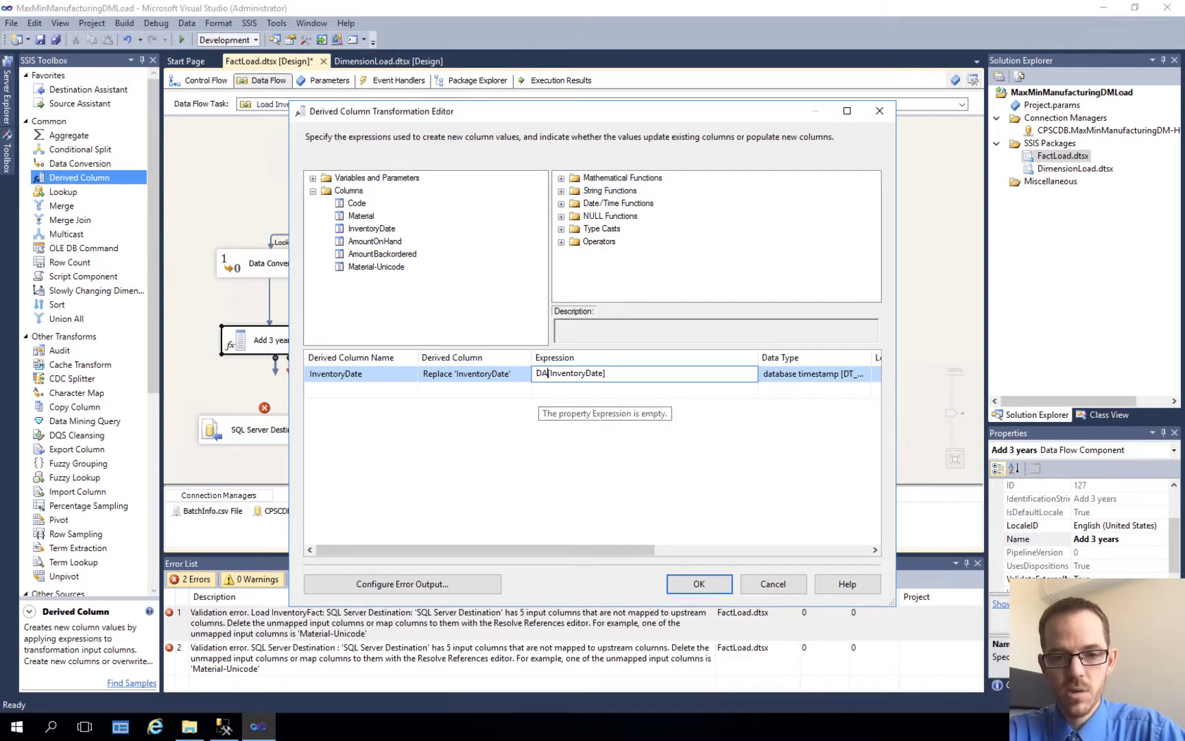
{"action": "key", "text": "BackSpace"}
{"action": "key", "text": "BackSpace"}
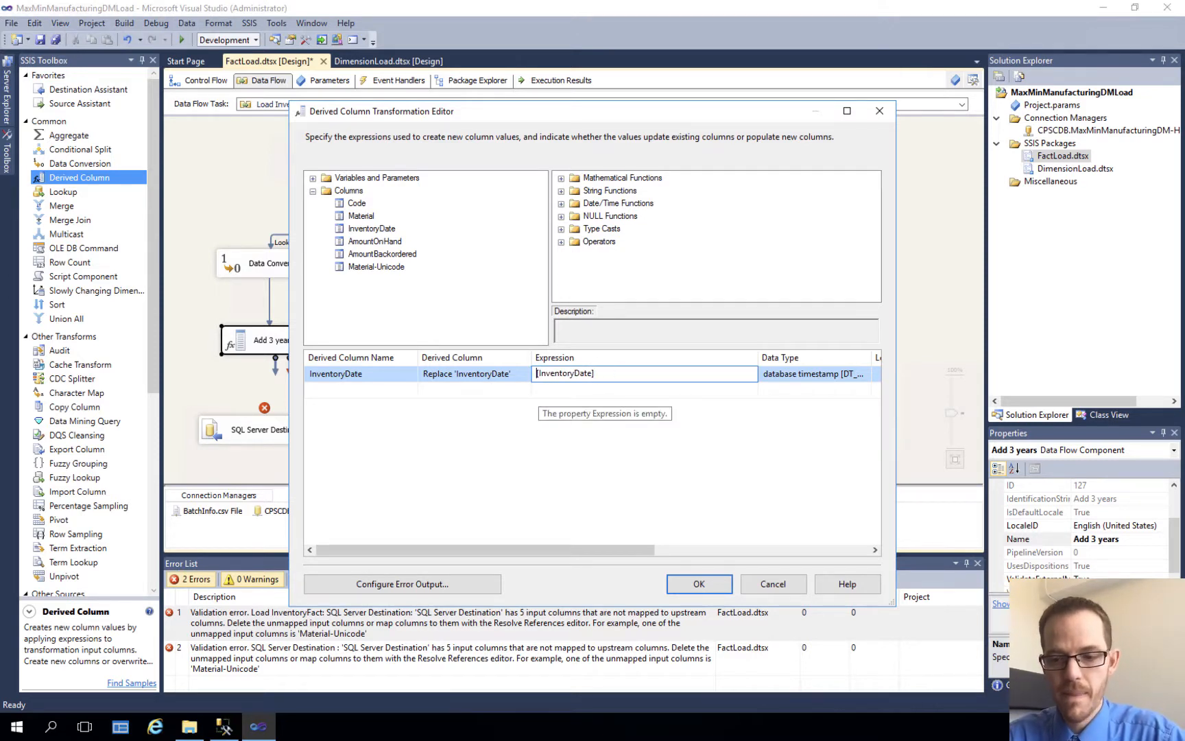
{"action": "left_click_drag", "start_coordinate": [538, 374], "coordinate": [596, 374]}
{"action": "key", "text": "BackSpace"}
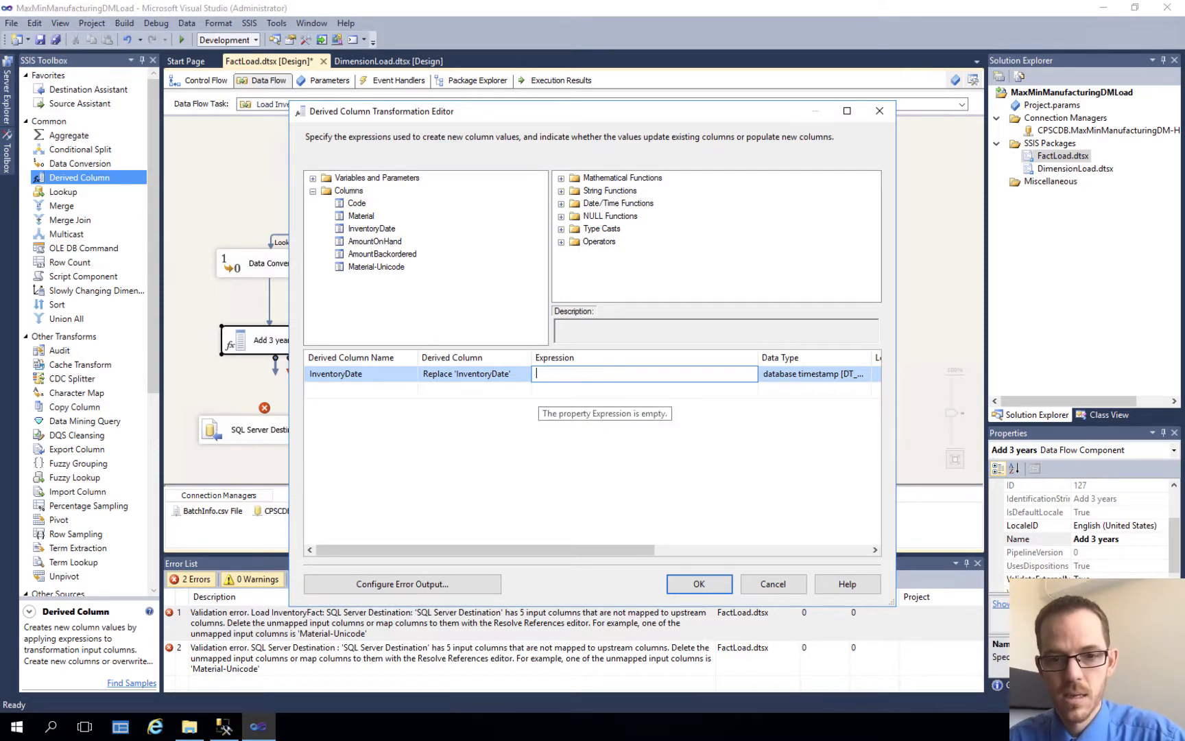
{"action": "left_click", "coordinate": [561, 204]}
{"action": "left_click_drag", "start_coordinate": [592, 203], "coordinate": [554, 375]}
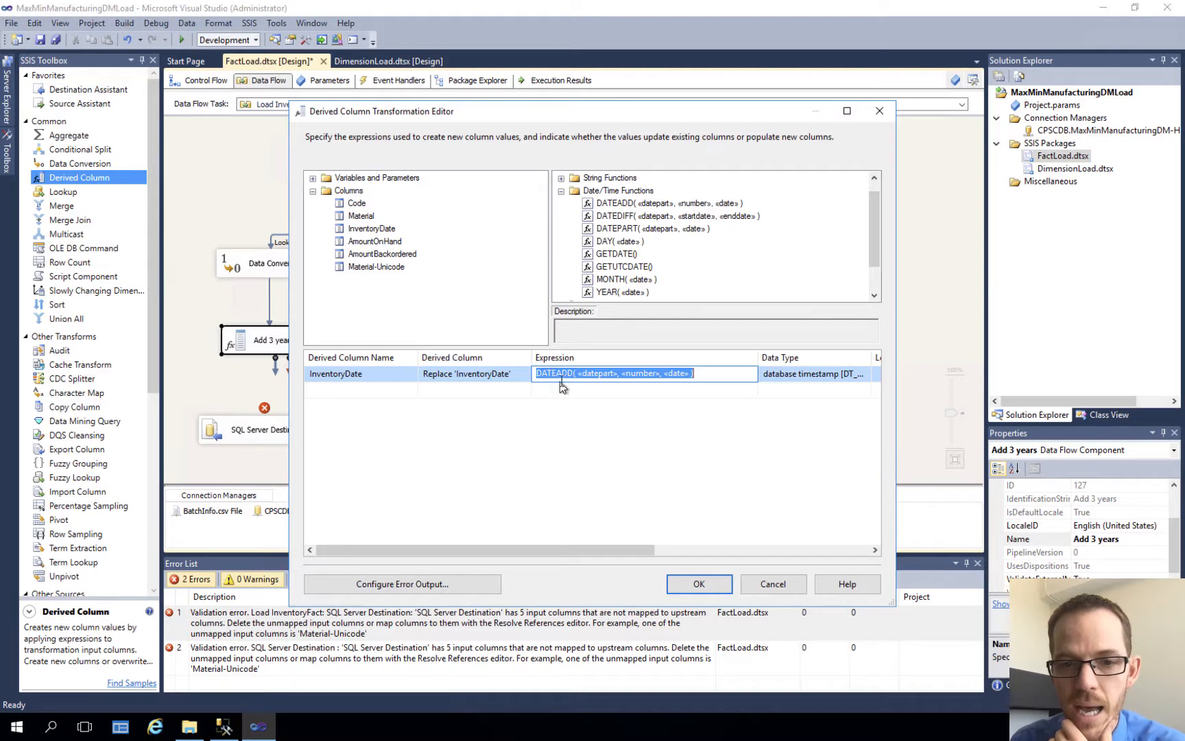
Step: In the InventoryDate row's DATEADD expression, replace the «datepart» placeholder with 'year' and the «number» placeholder with 3
{"action": "left_click", "coordinate": [576, 374]}
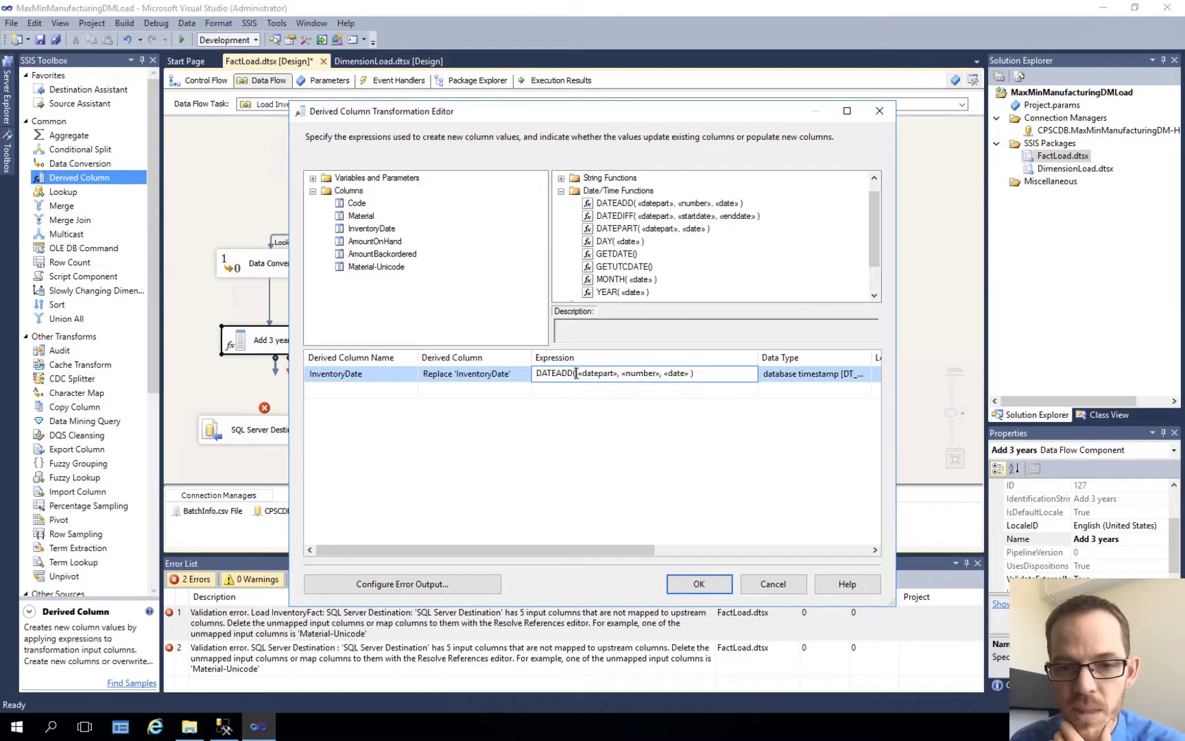
{"action": "type", "text": "'year'"}
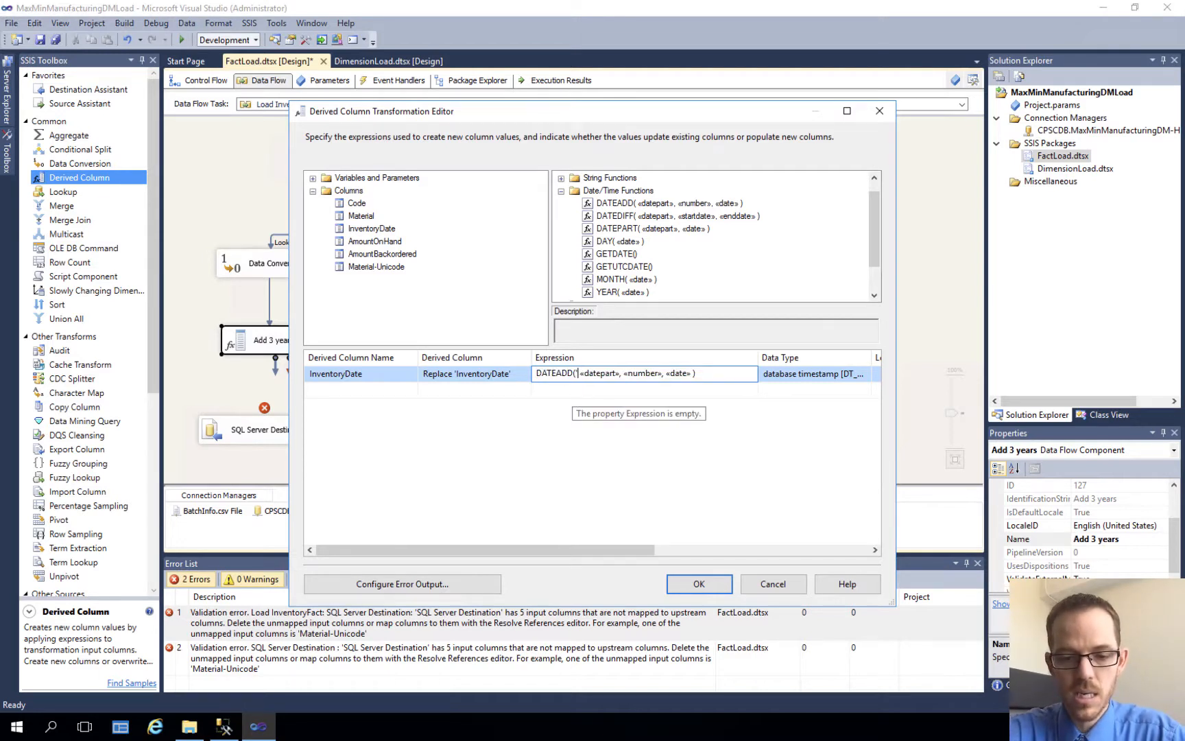
{"action": "key", "text": "Delete"}
{"action": "key", "text": "Delete"}
{"action": "key", "text": "Delete"}
{"action": "key", "text": "Delete"}
{"action": "key", "text": "Delete"}
{"action": "key", "text": "Delete"}
{"action": "key", "text": "Delete"}
{"action": "key", "text": "Delete"}
{"action": "key", "text": "Delete"}
{"action": "key", "text": "Delete"}
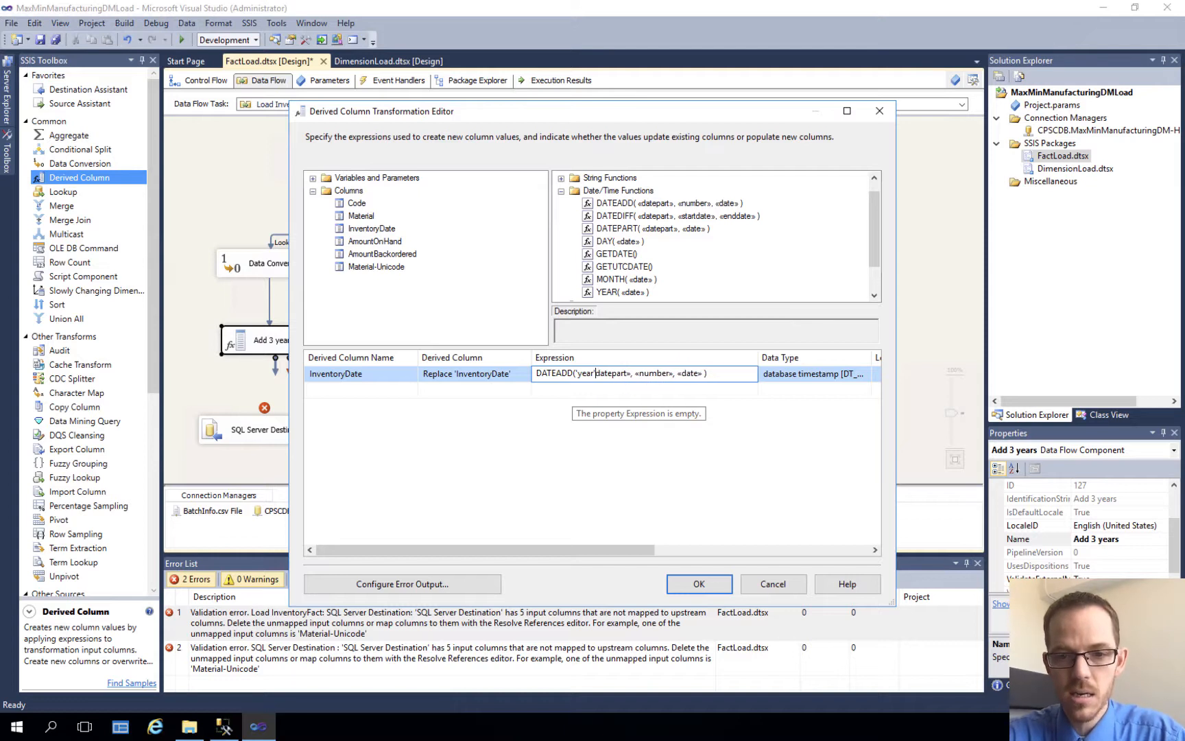
{"action": "key", "text": "Delete"}
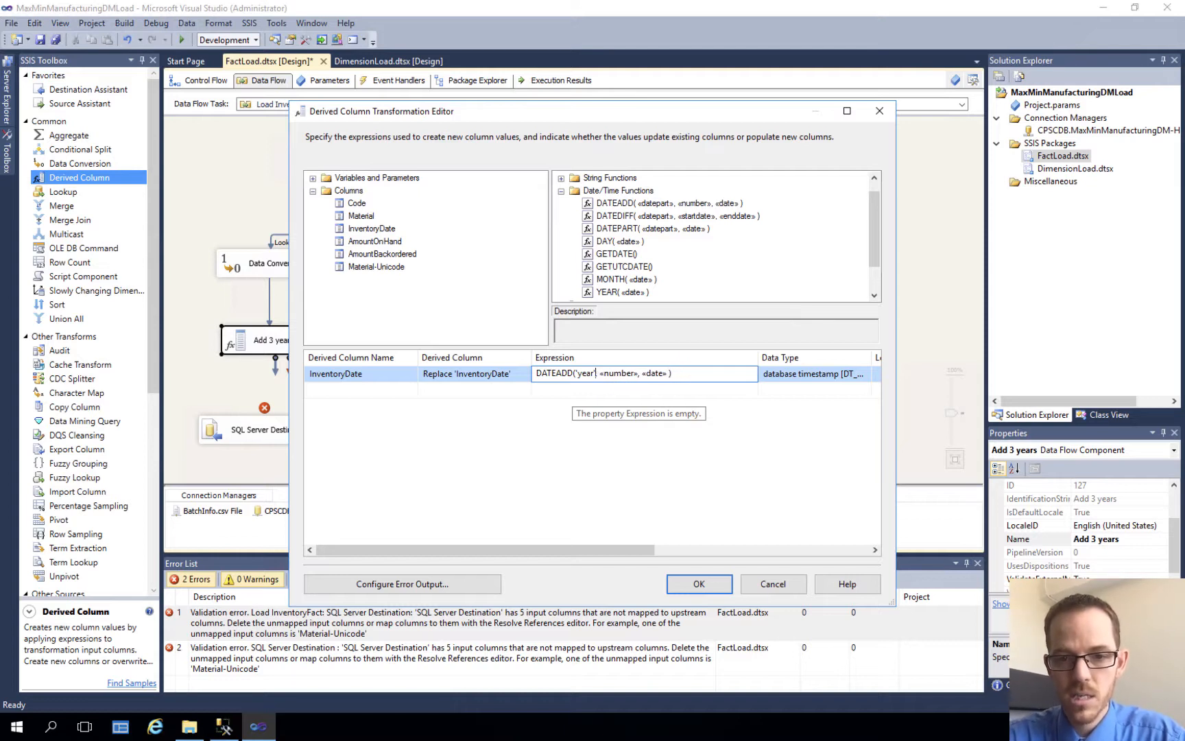
{"action": "key", "text": "Delete"}
{"action": "key", "text": "Delete"}
{"action": "key", "text": "Delete"}
{"action": "key", "text": "Delete"}
{"action": "key", "text": "Delete"}
{"action": "key", "text": "Delete"}
{"action": "key", "text": "Delete"}
{"action": "key", "text": "Delete"}
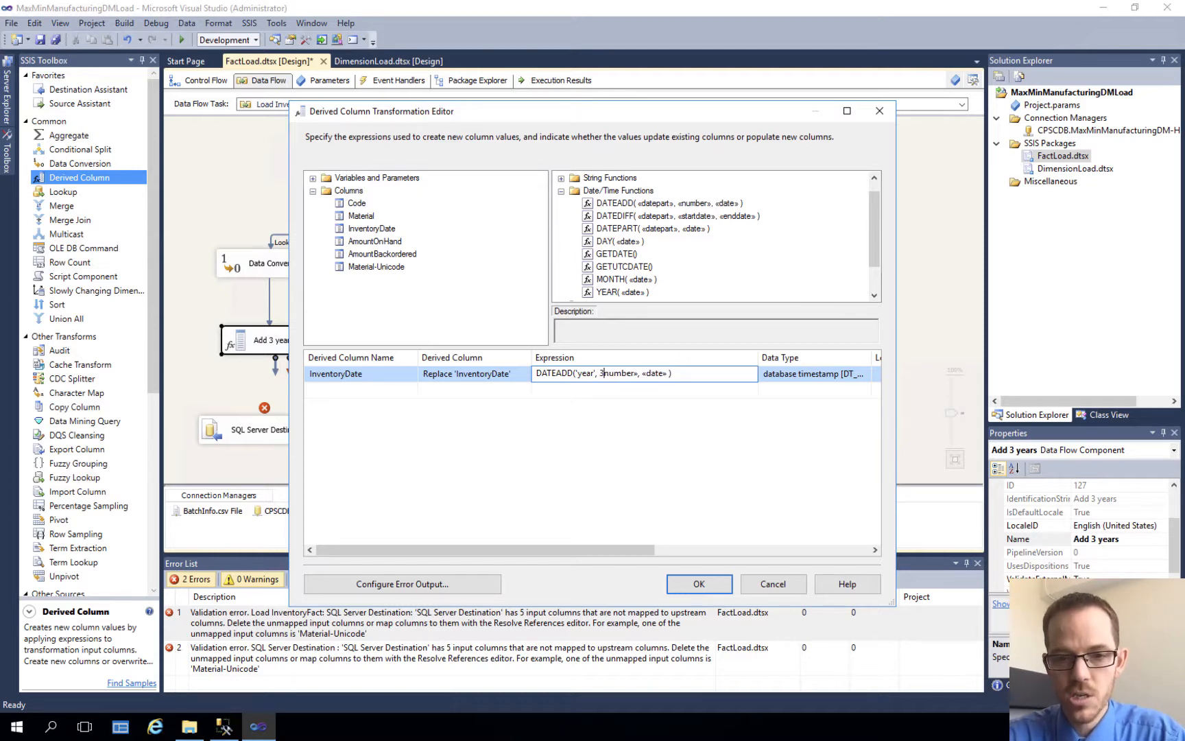
{"action": "type", "text": "3"}
{"action": "key", "text": "Delete"}
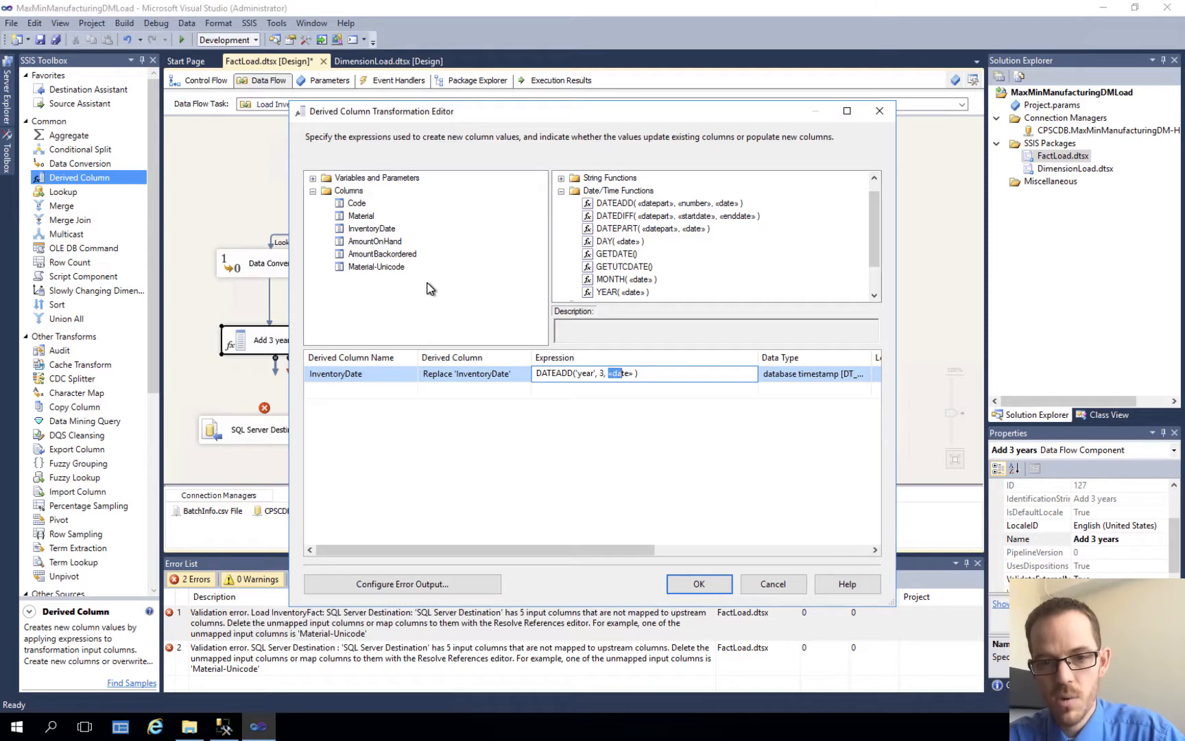
Step: Replace the «date» placeholder in the DATEADD expression with [InventoryDate] and try to apply the transformation settings
{"action": "key", "text": "shift+Right"}
{"action": "key", "text": "shift+Right"}
{"action": "key", "text": "shift+Right"}
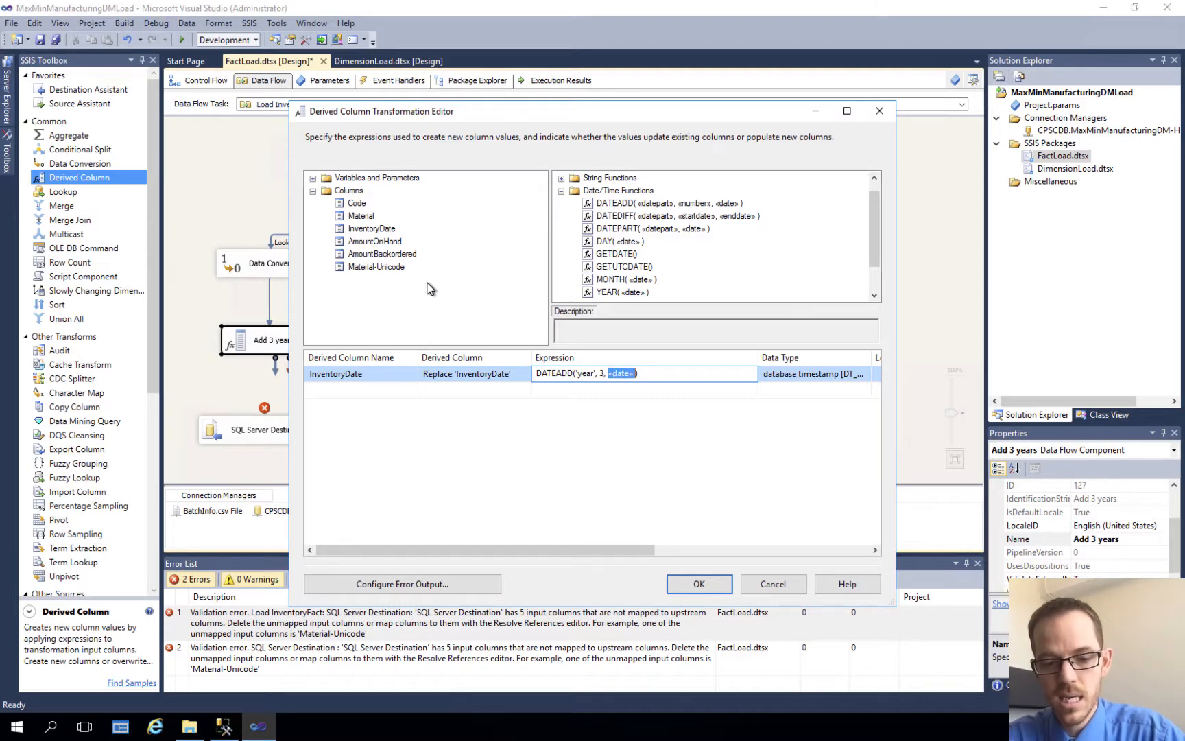
{"action": "type", "text": "[InventoryDate]"}
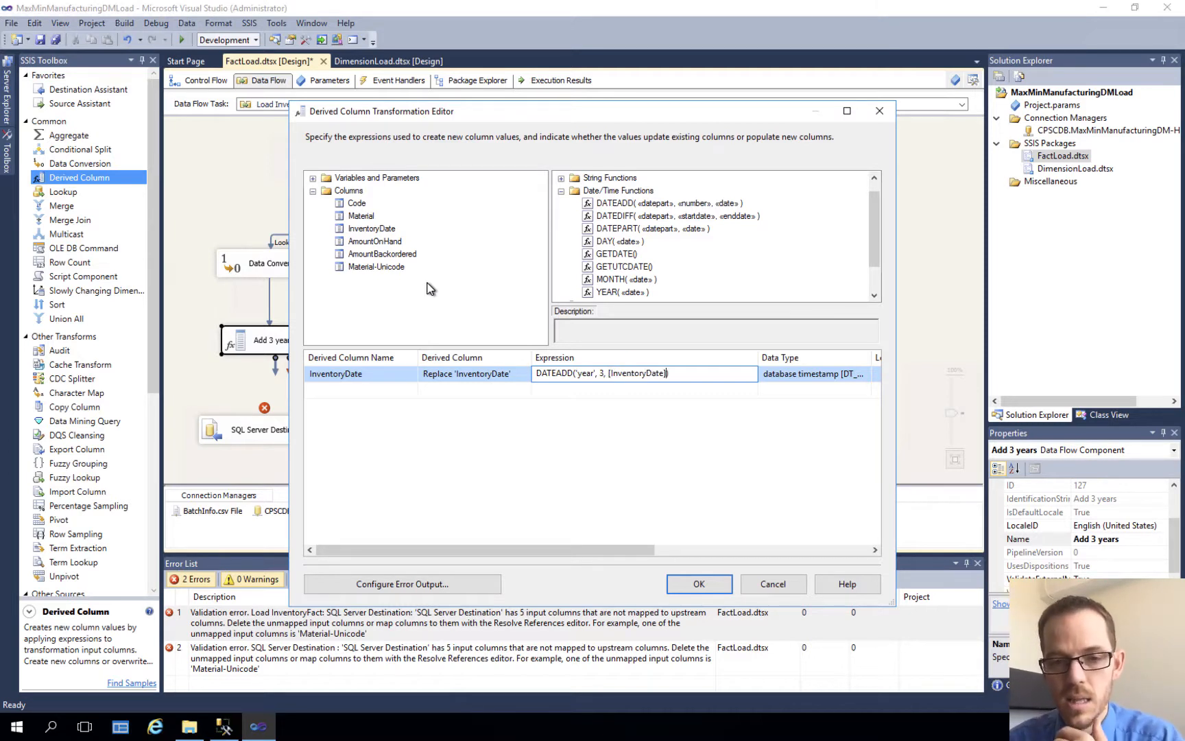
{"action": "left_click", "coordinate": [693, 584]}
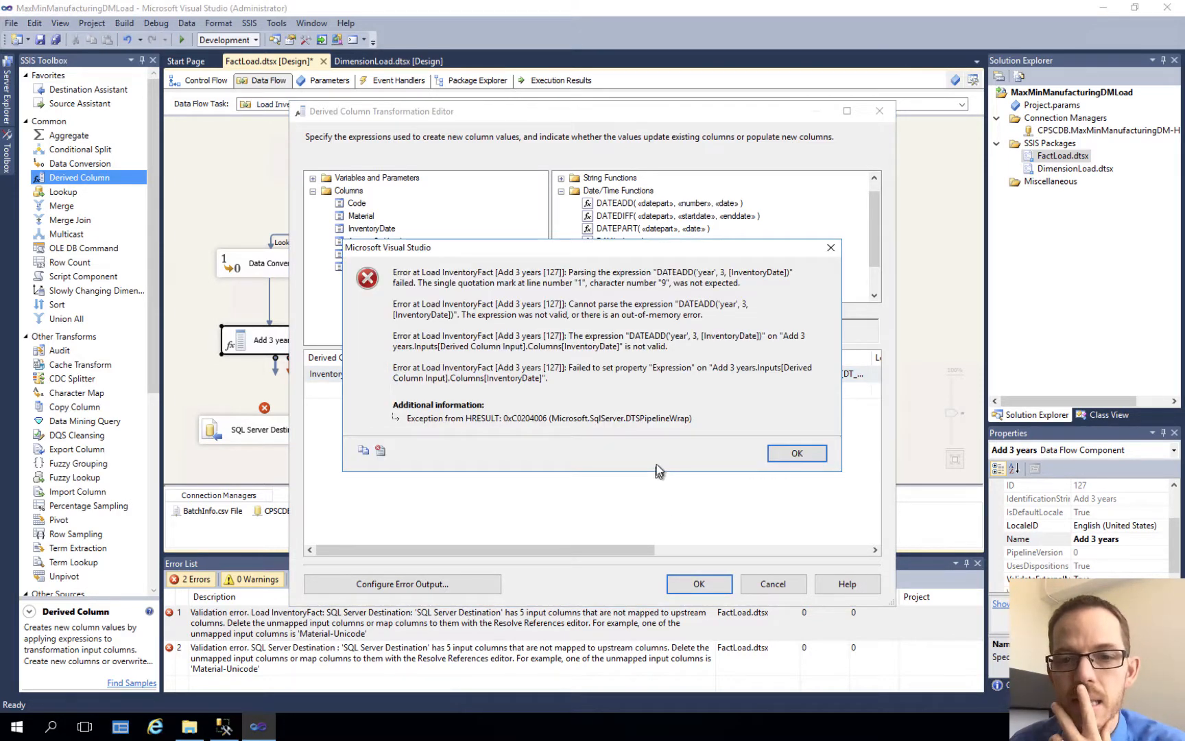
Step: Replace the single quotes around year with double quotes, making the expression DATEADD("year", 3, [InventoryDate]), and apply the transformation
{"action": "left_click", "coordinate": [796, 456]}
{"action": "left_click", "coordinate": [582, 373]}
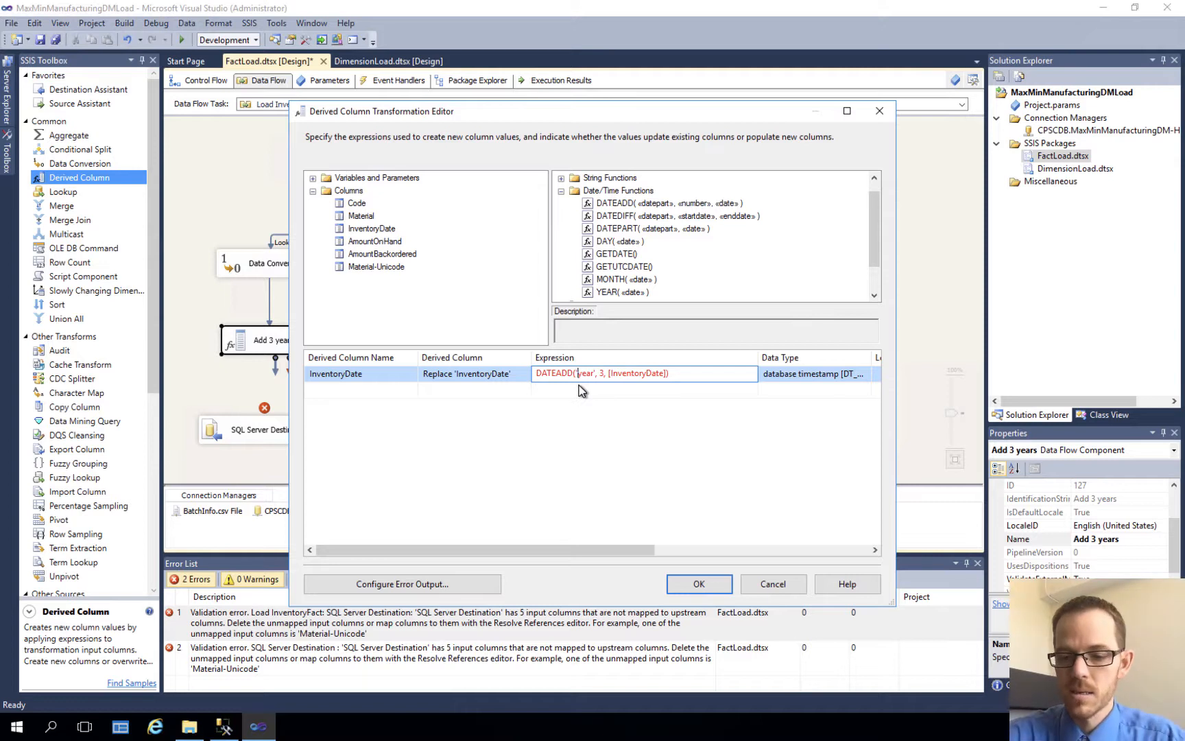
{"action": "key", "text": "BackSpace"}
{"action": "type", "text": "\""}
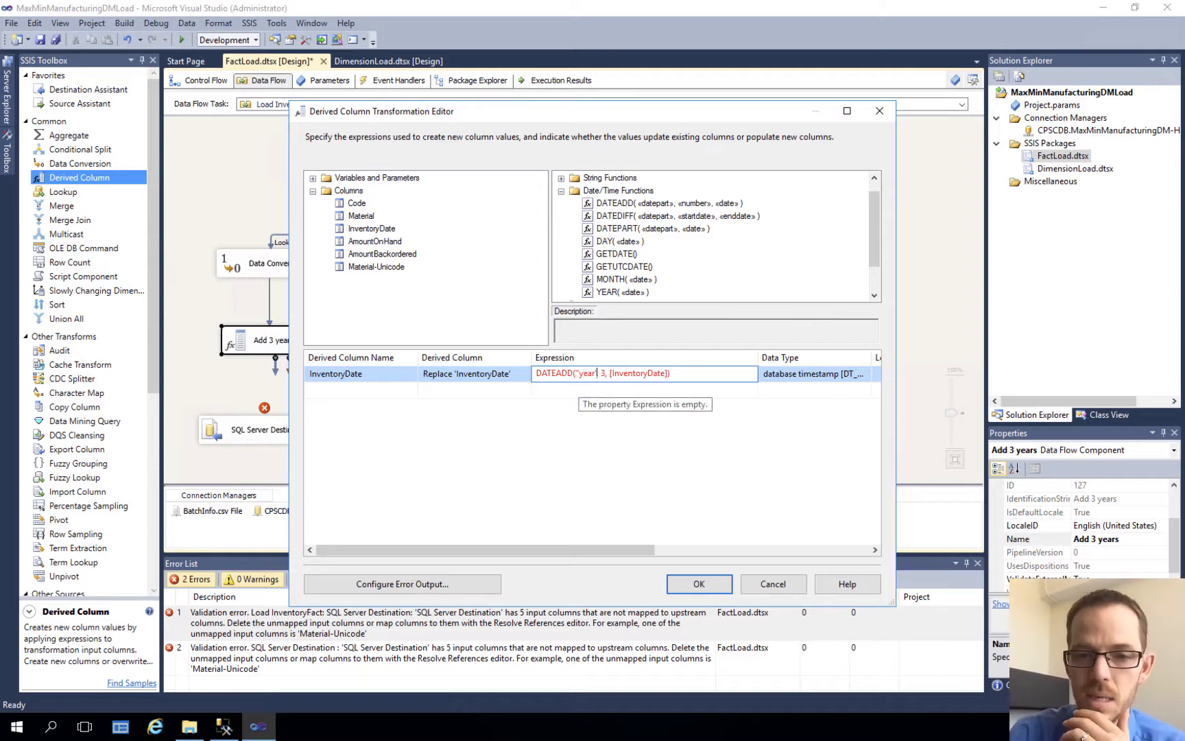
{"action": "key", "text": "Delete"}
{"action": "type", "text": "\""}
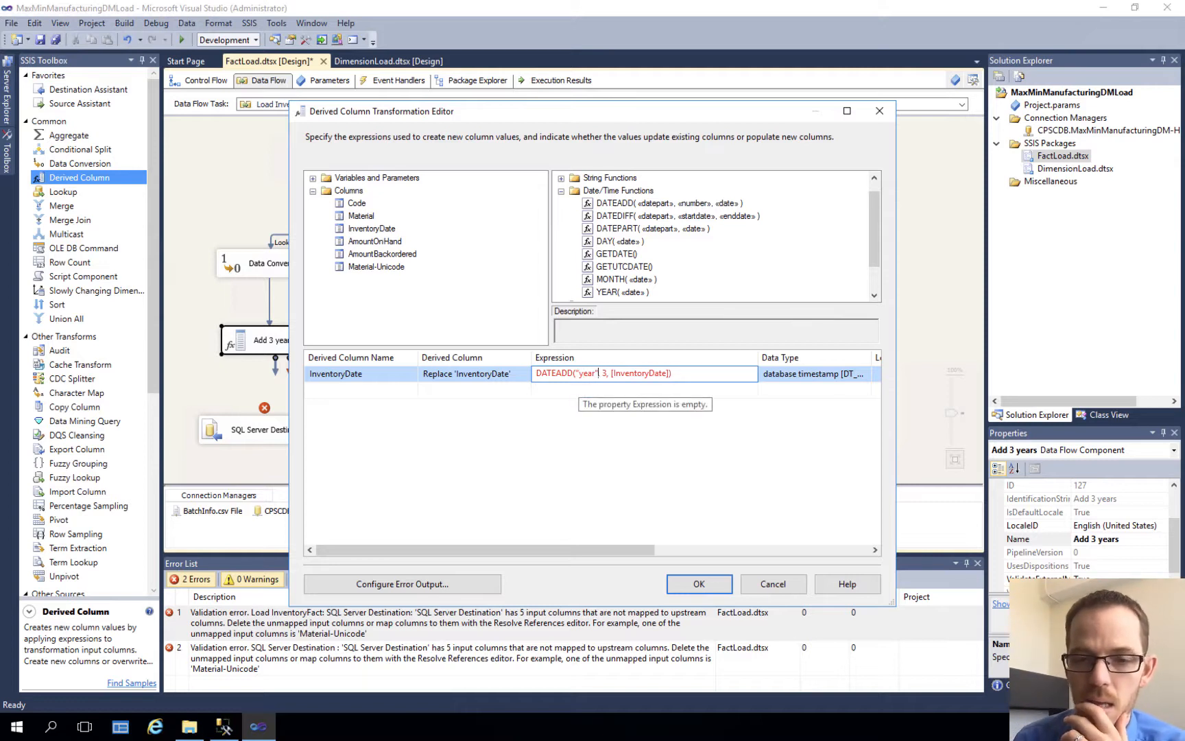
{"action": "left_click", "coordinate": [697, 583]}
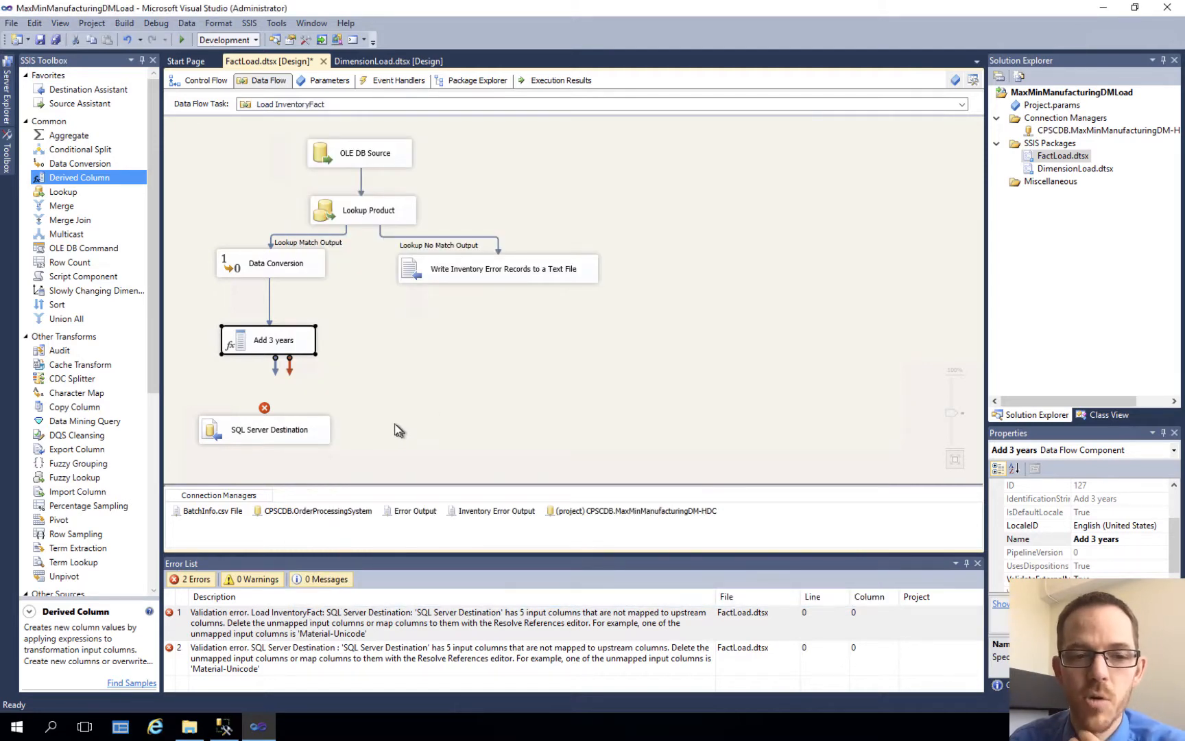
Step: Connect the Add 3 years output to SQL Server Destination and save all files
{"action": "left_click_drag", "start_coordinate": [275, 375], "coordinate": [291, 432]}
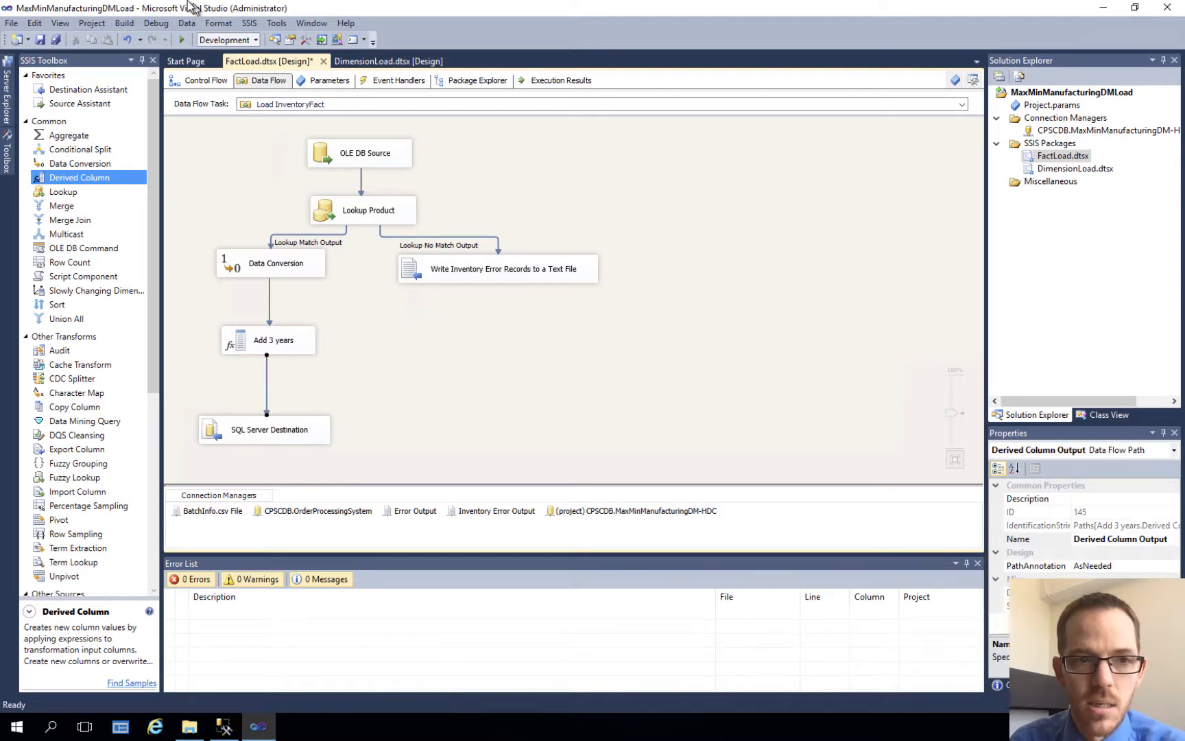
{"action": "left_click", "coordinate": [58, 41]}
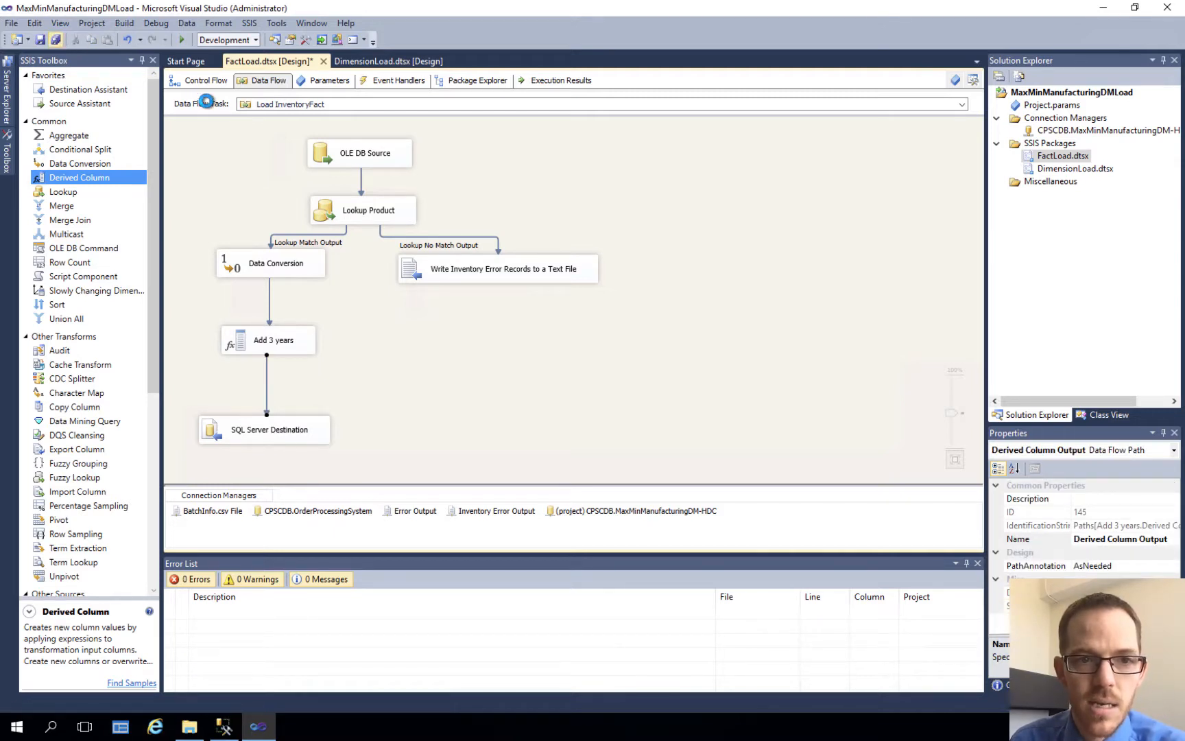
Step: Return to the FactLoad package's control flow and execute only the Load InventoryFact task
{"action": "left_click", "coordinate": [212, 84]}
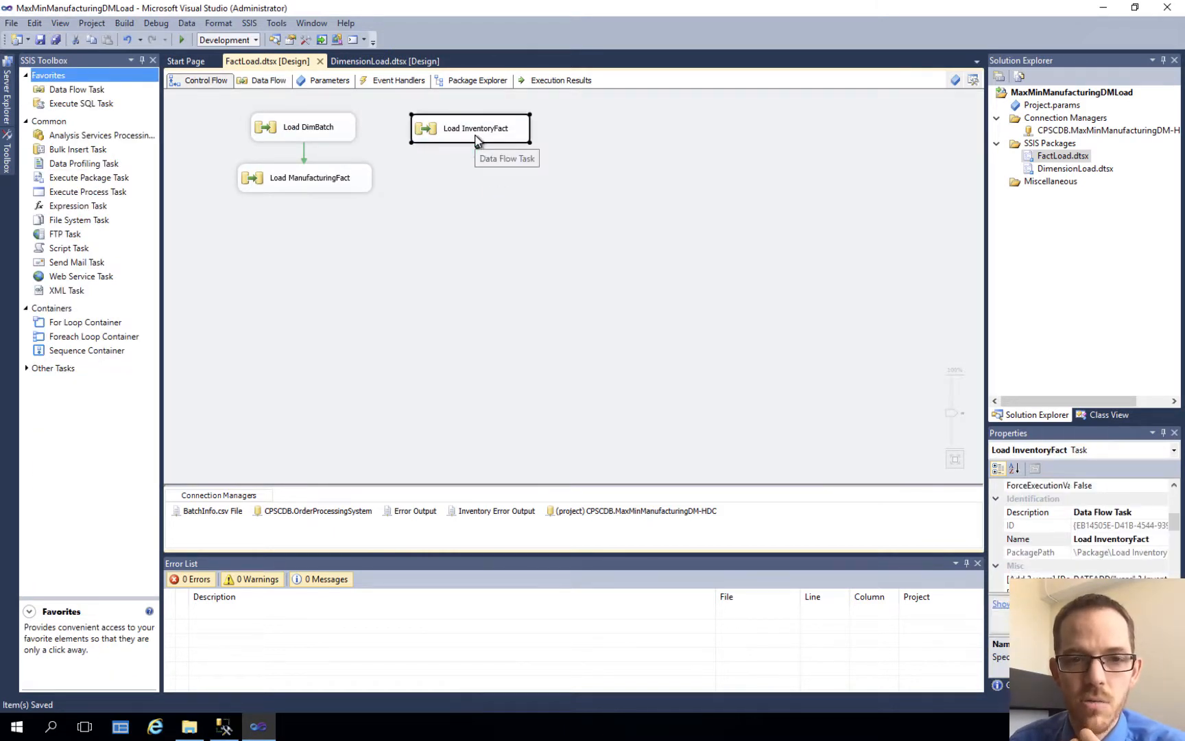
{"action": "left_click", "coordinate": [225, 728]}
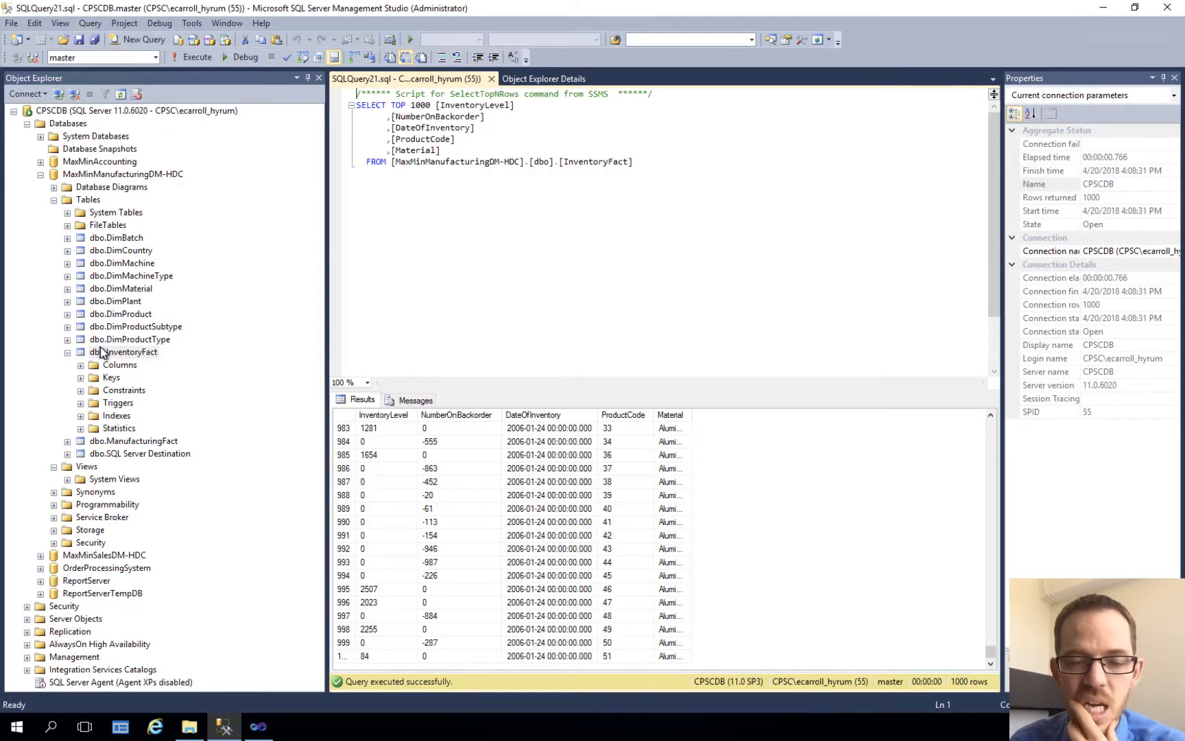
{"action": "left_click", "coordinate": [258, 726]}
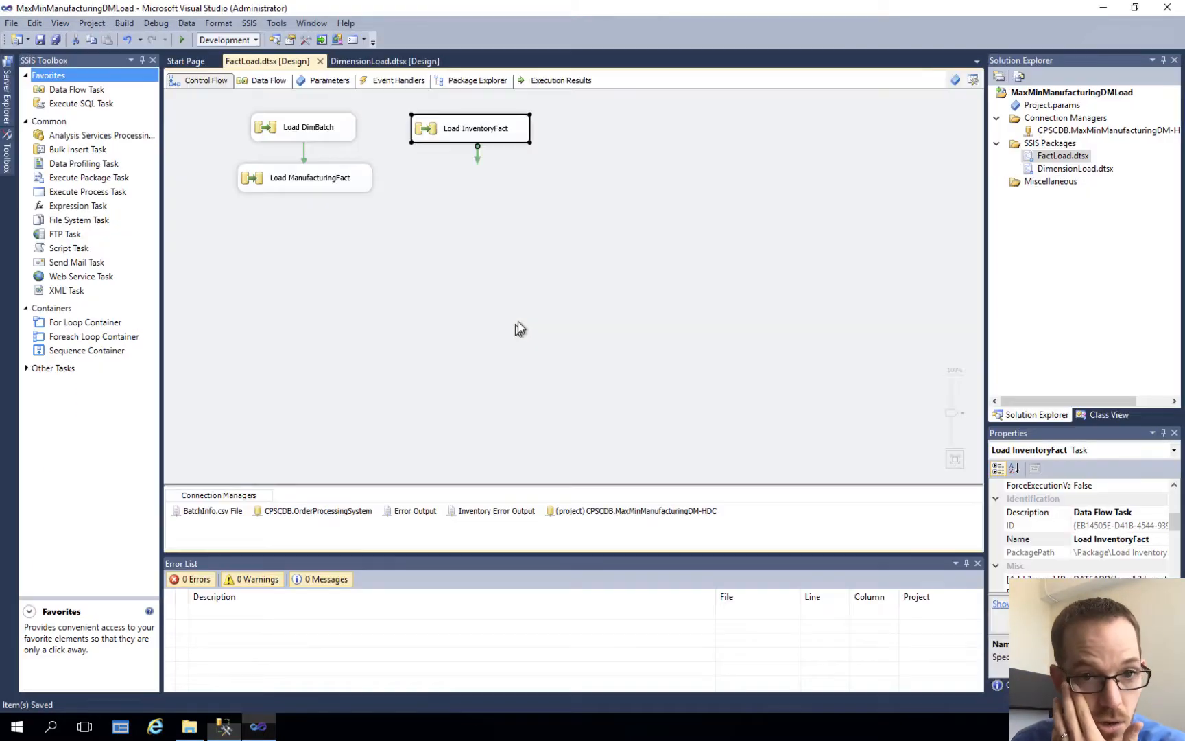
{"action": "right_click", "coordinate": [491, 130]}
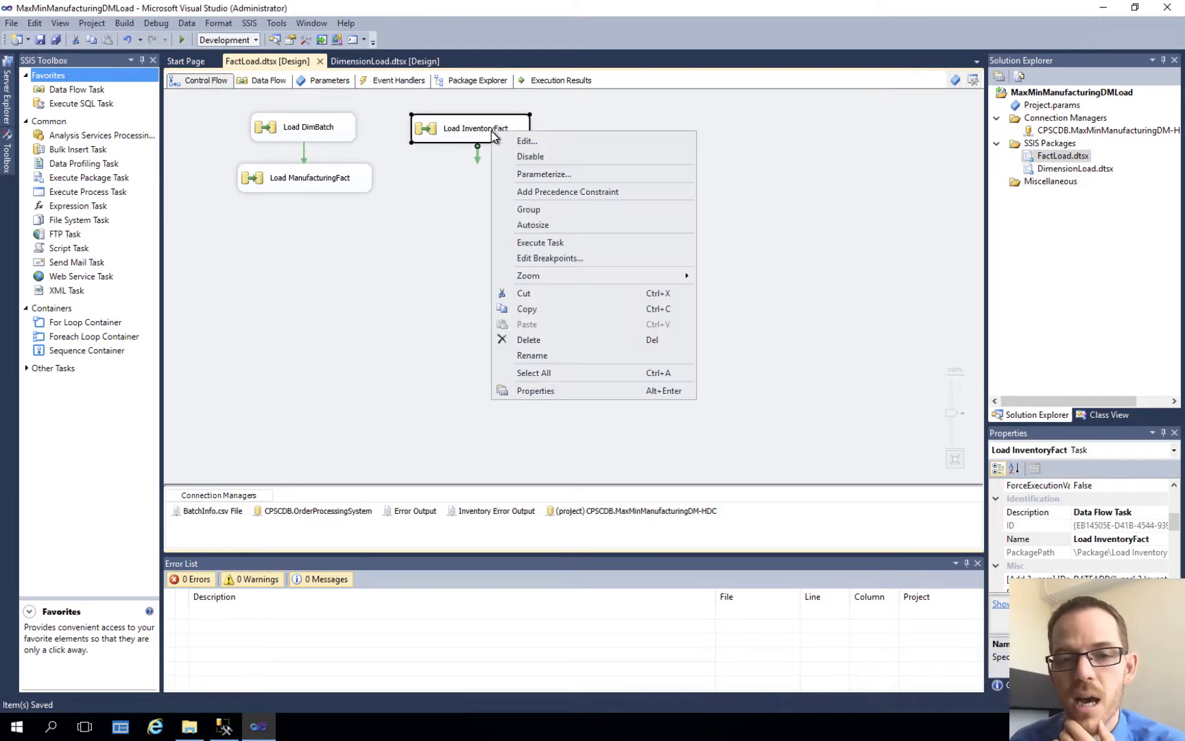
{"action": "left_click", "coordinate": [538, 243]}
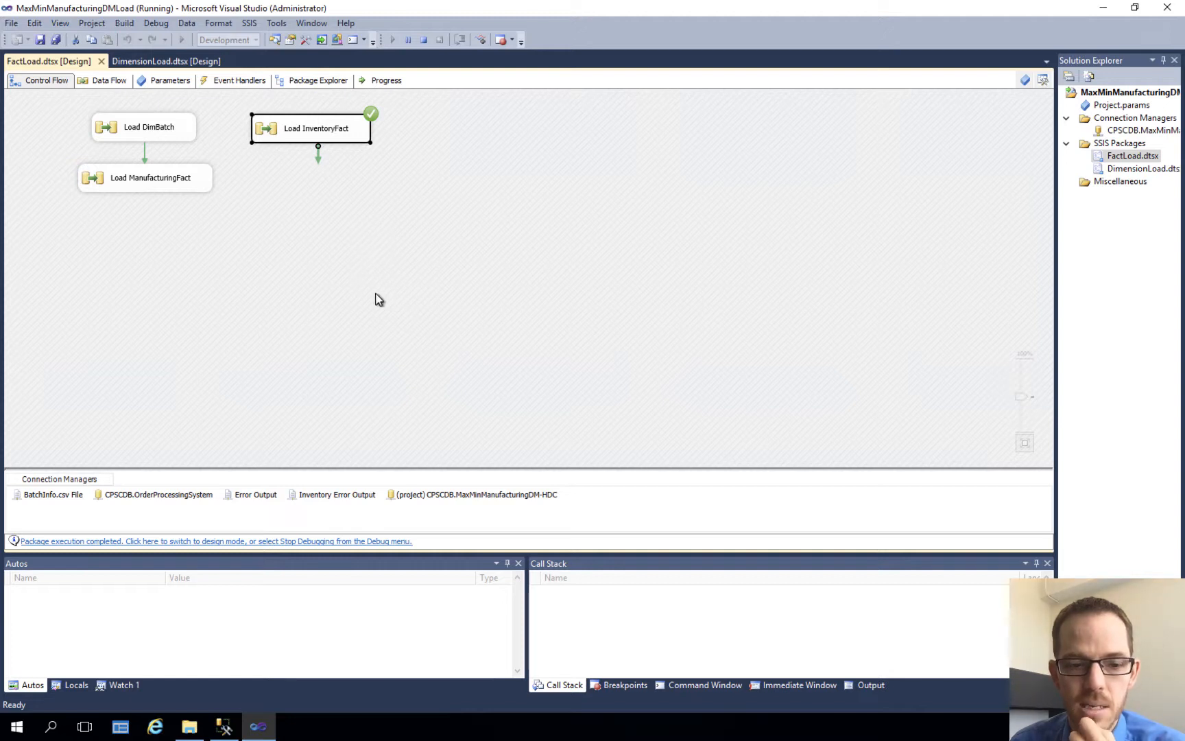
Step: Switch to SQL Server Management Studio and rerun the SELECT TOP 1000 query on InventoryFact to check the inventory dates
{"action": "left_click", "coordinate": [219, 732]}
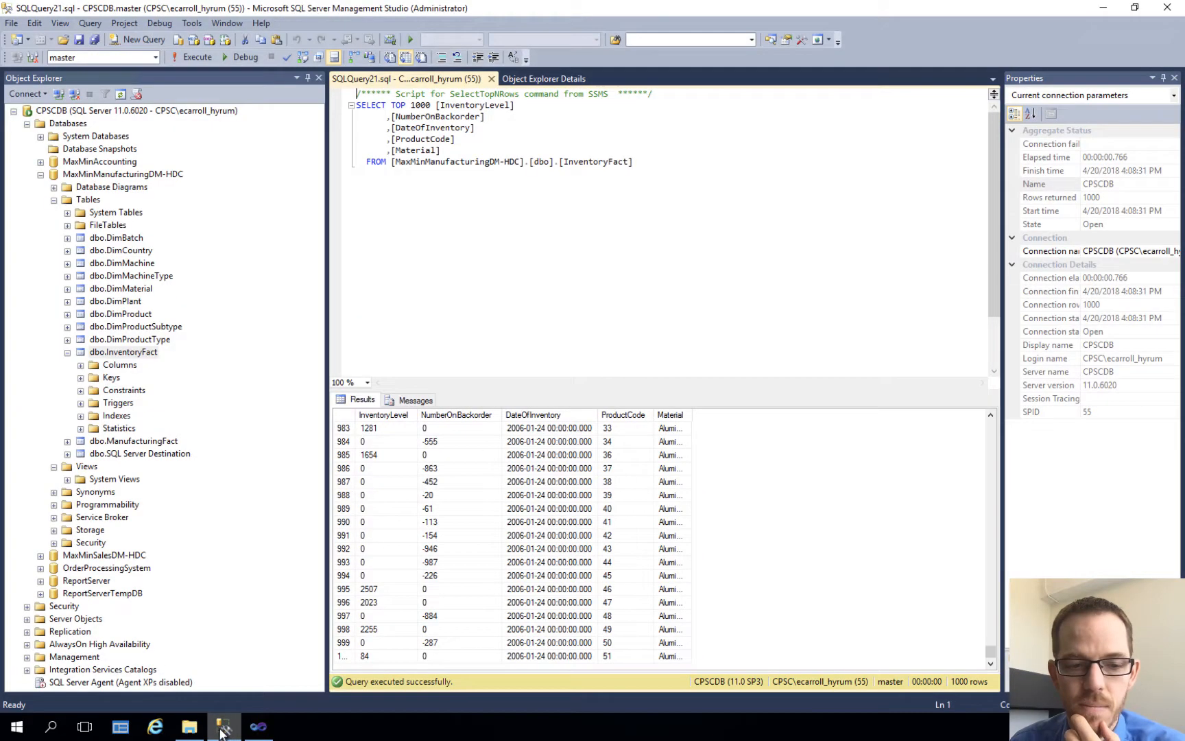
{"action": "right_click", "coordinate": [122, 357]}
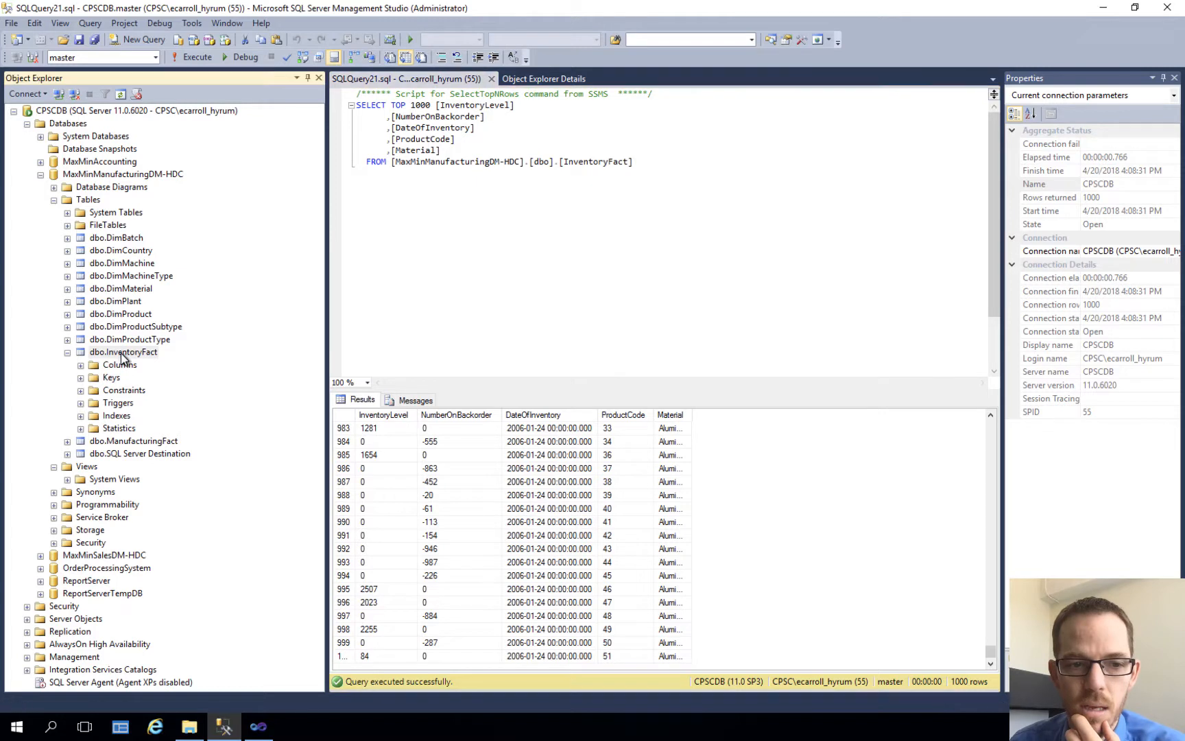
{"action": "left_click", "coordinate": [501, 314]}
{"action": "left_click", "coordinate": [201, 58]}
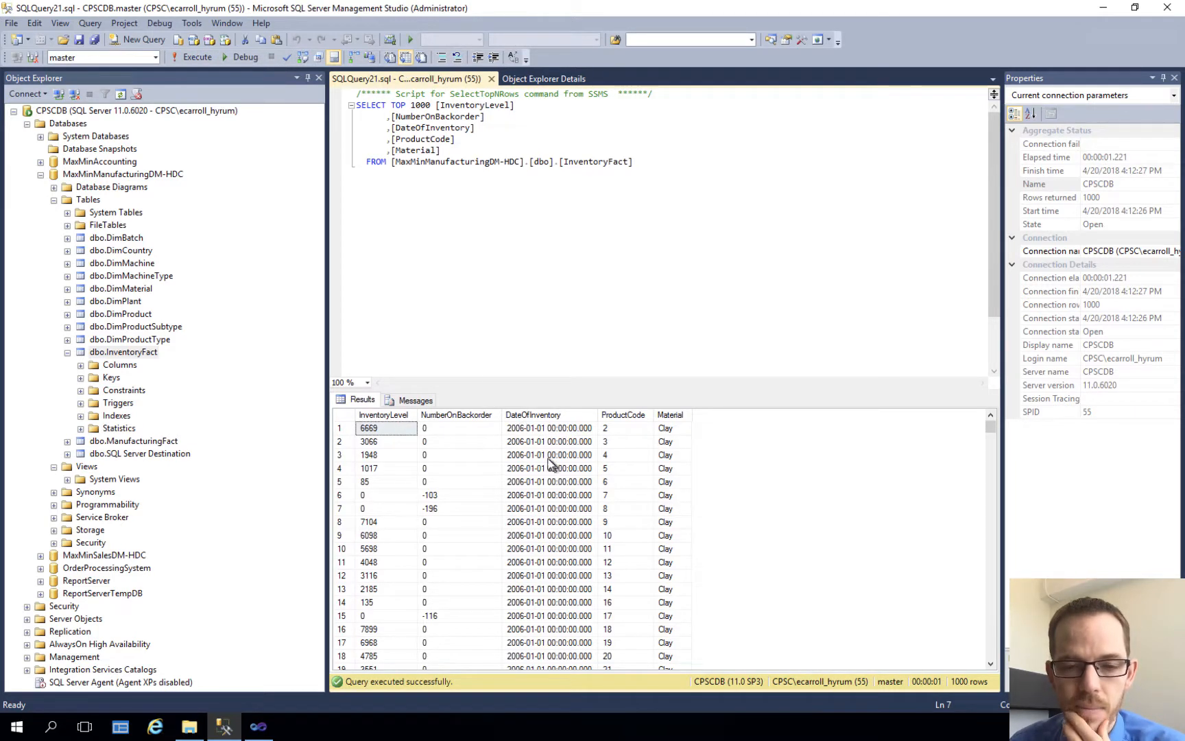
{"action": "left_click", "coordinate": [120, 356]}
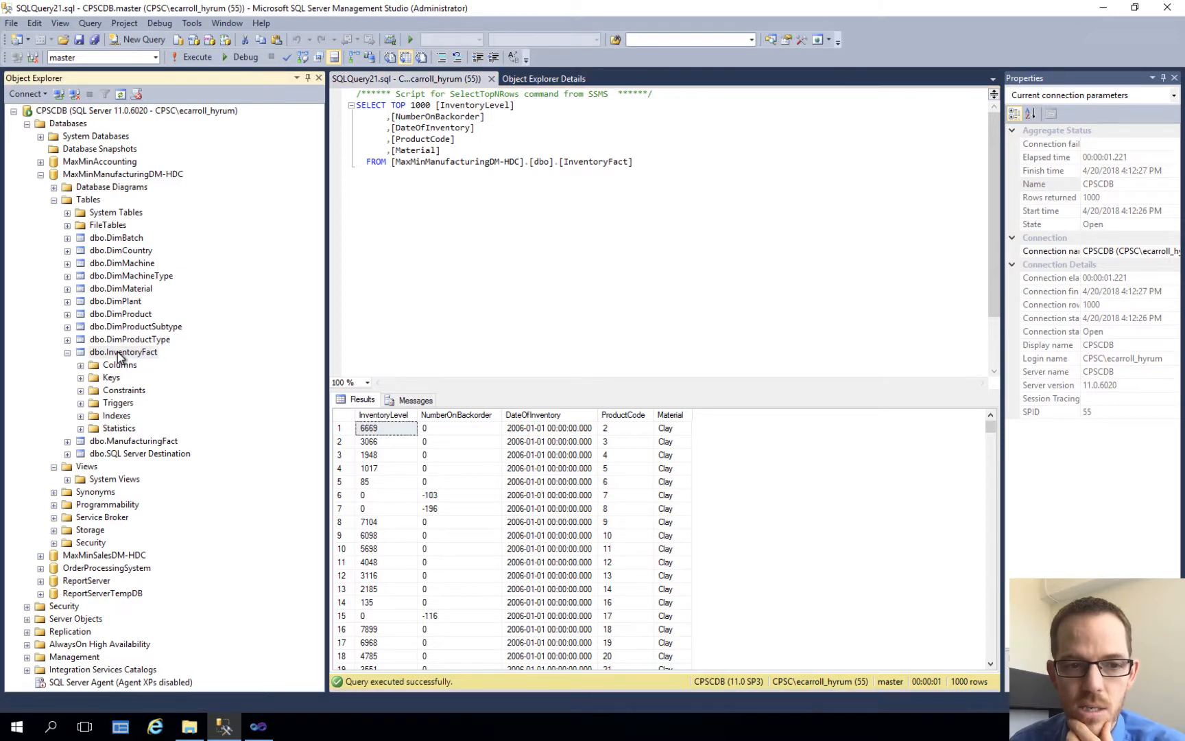
{"action": "right_click", "coordinate": [118, 353]}
{"action": "left_click", "coordinate": [108, 352]}
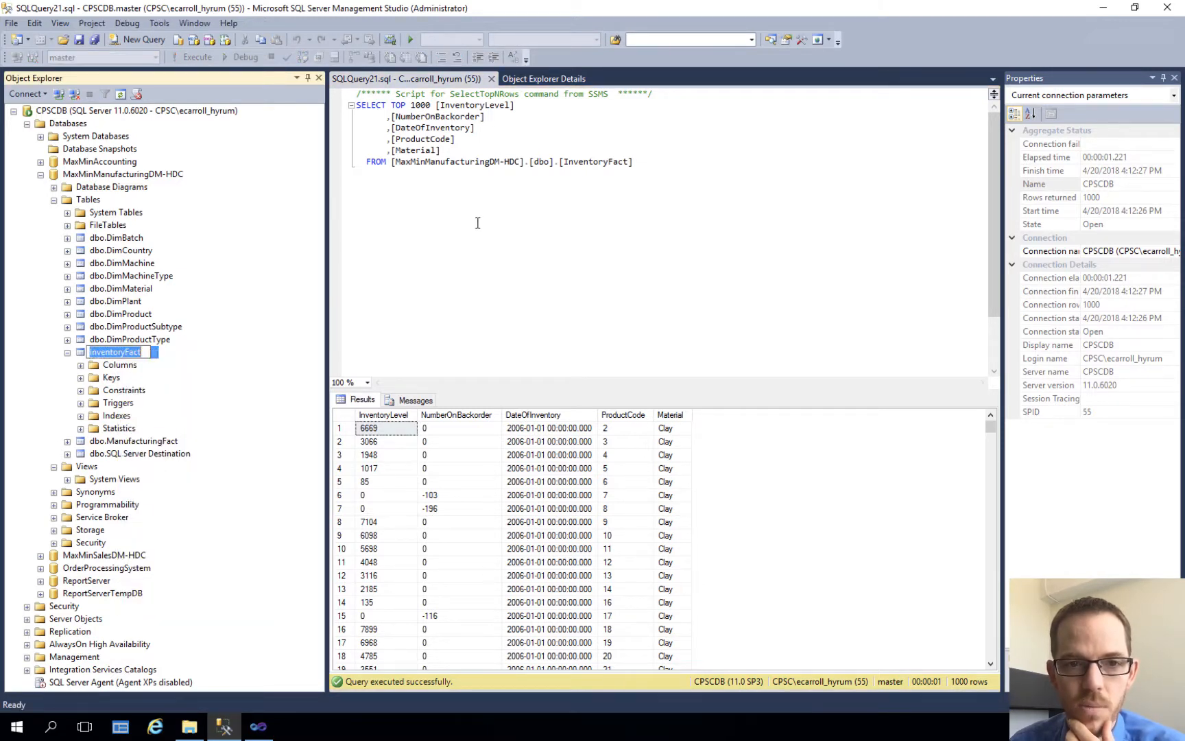
{"action": "left_click", "coordinate": [439, 228]}
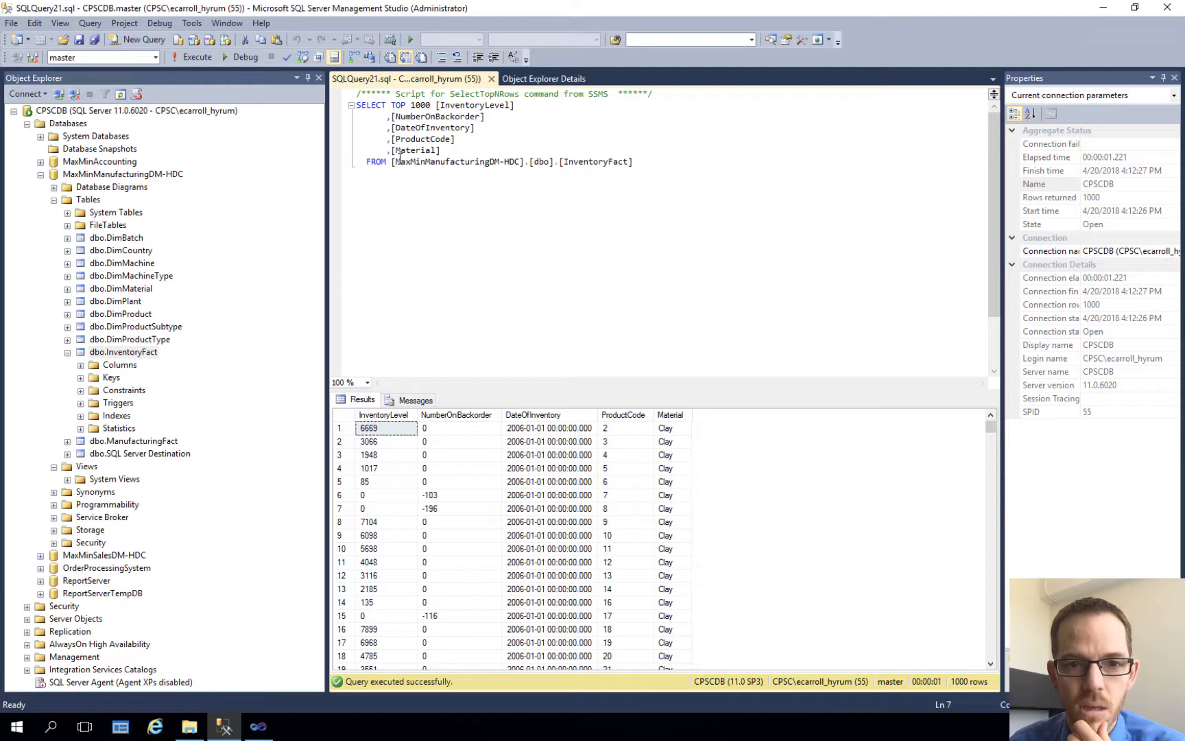
{"action": "left_click_drag", "start_coordinate": [392, 162], "coordinate": [660, 161]}
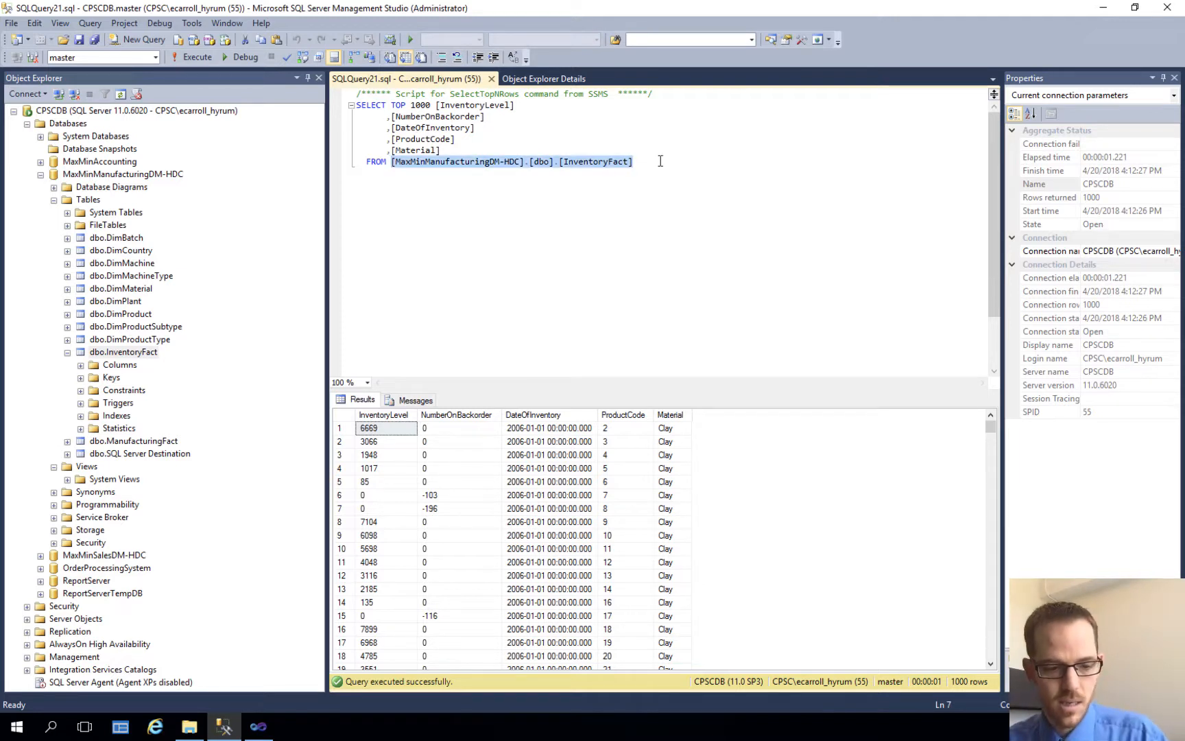
{"action": "left_click", "coordinate": [199, 57]}
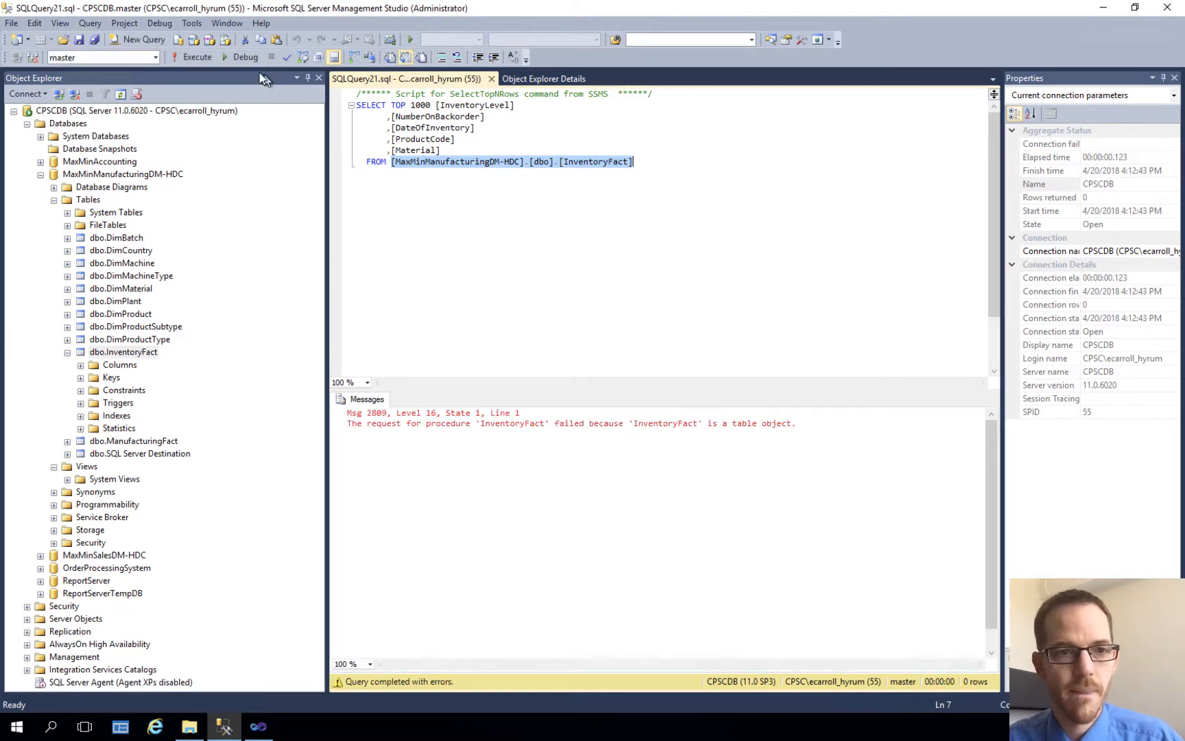
Step: Open a new query and enter TRUNCATE TABLE [InventoryDate]
{"action": "left_click", "coordinate": [142, 40]}
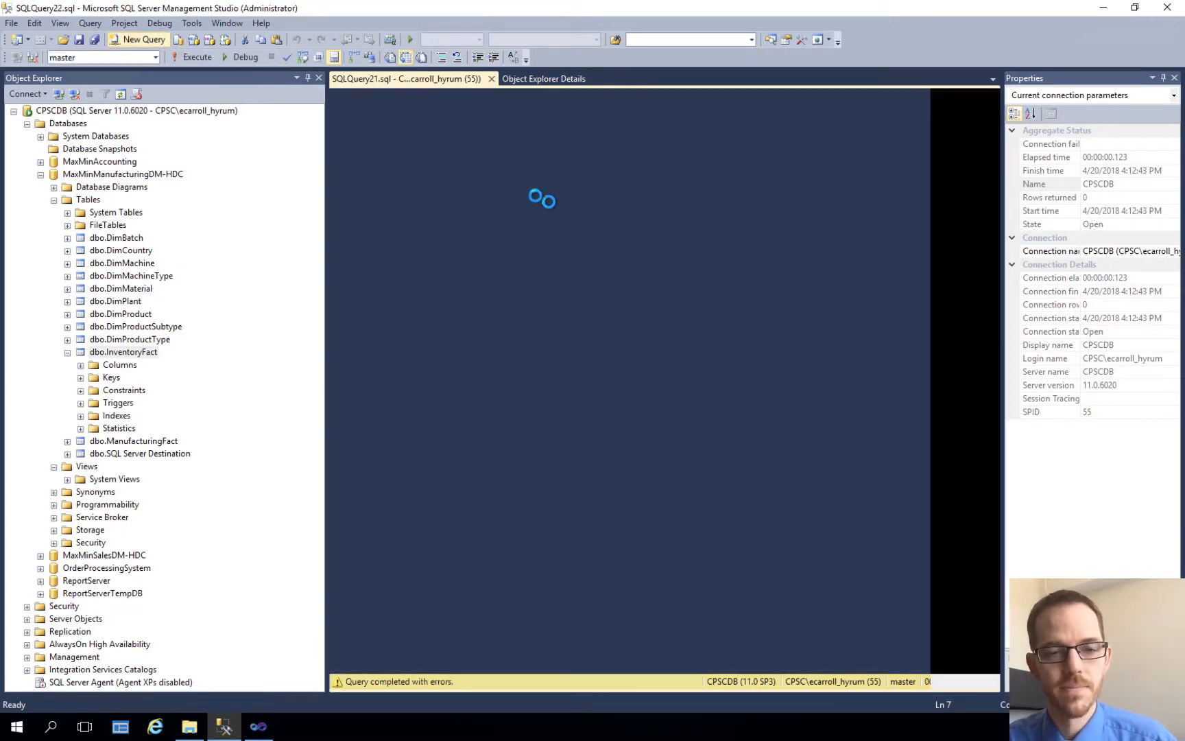
{"action": "type", "text": "TRUNCATE"}
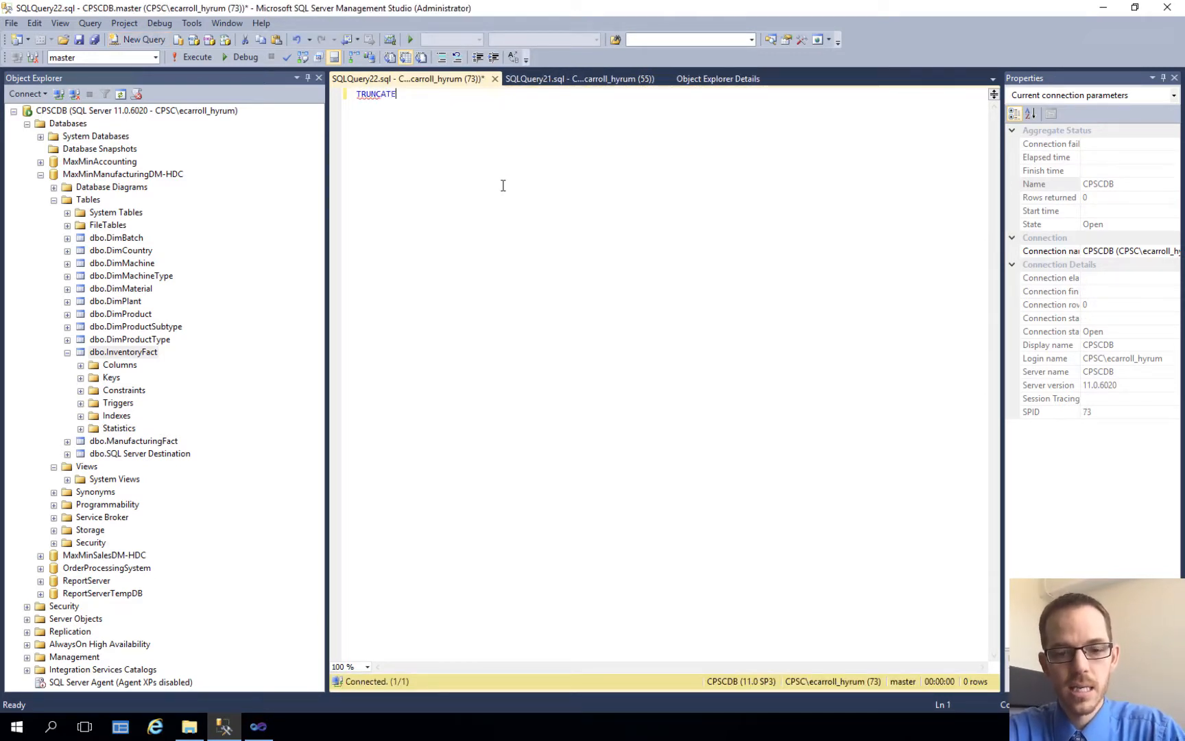
{"action": "type", "text": " TABLE [InventoryDate]"}
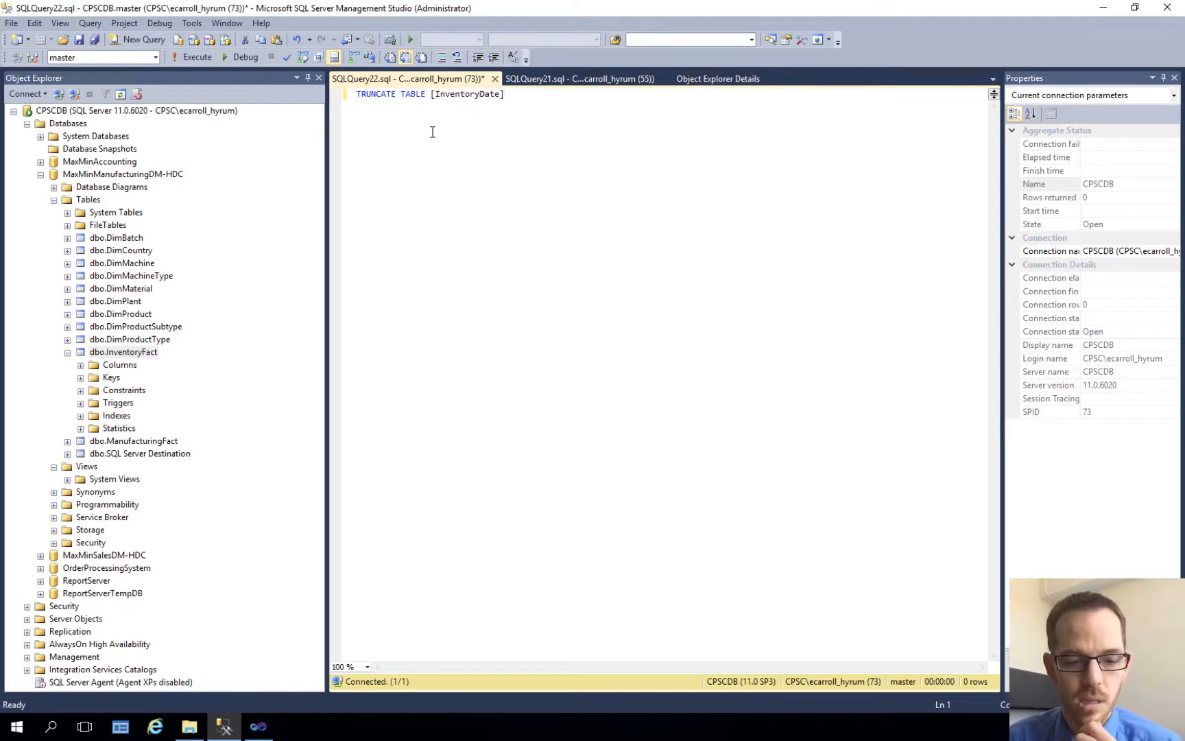
Step: Remove the incorrect name [InventoryDate] from the TRUNCATE TABLE statement
{"action": "key", "text": "BackSpace"}
{"action": "key", "text": "BackSpace"}
{"action": "key", "text": "BackSpace"}
{"action": "key", "text": "BackSpace"}
{"action": "key", "text": "BackSpace"}
{"action": "key", "text": "BackSpace"}
{"action": "key", "text": "BackSpace"}
{"action": "key", "text": "BackSpace"}
{"action": "key", "text": "BackSpace"}
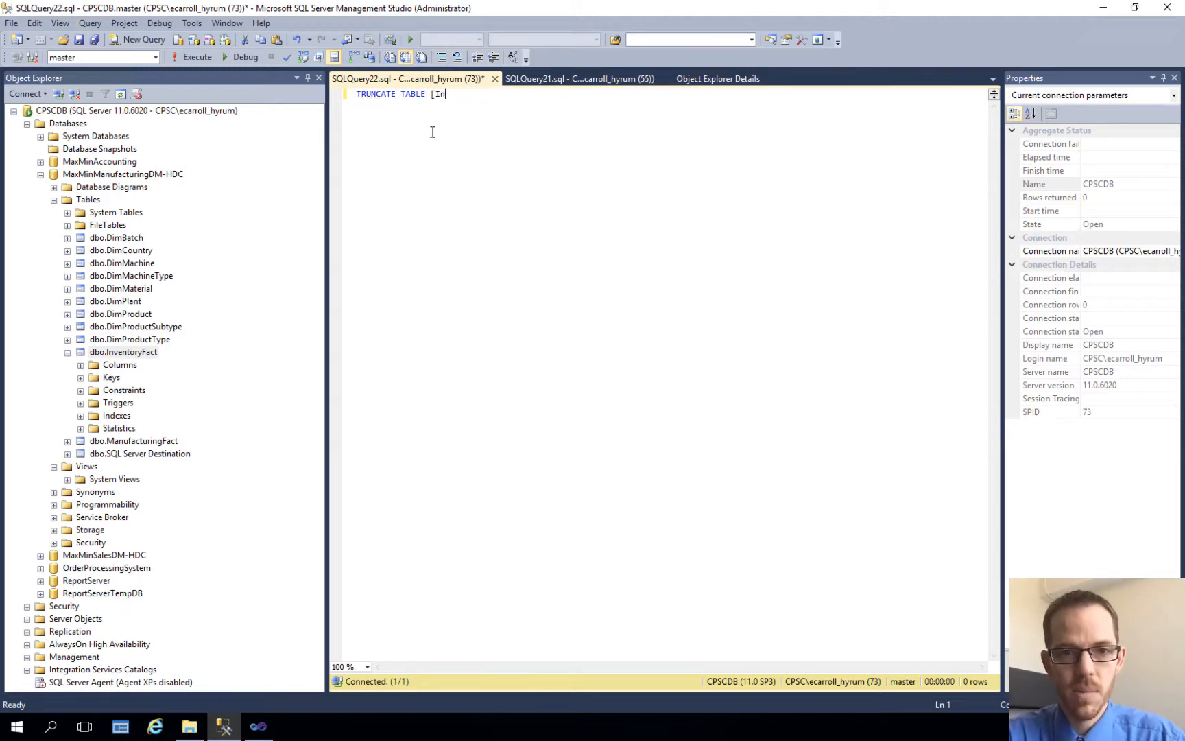
{"action": "type", "text": "[InventoryDate]"}
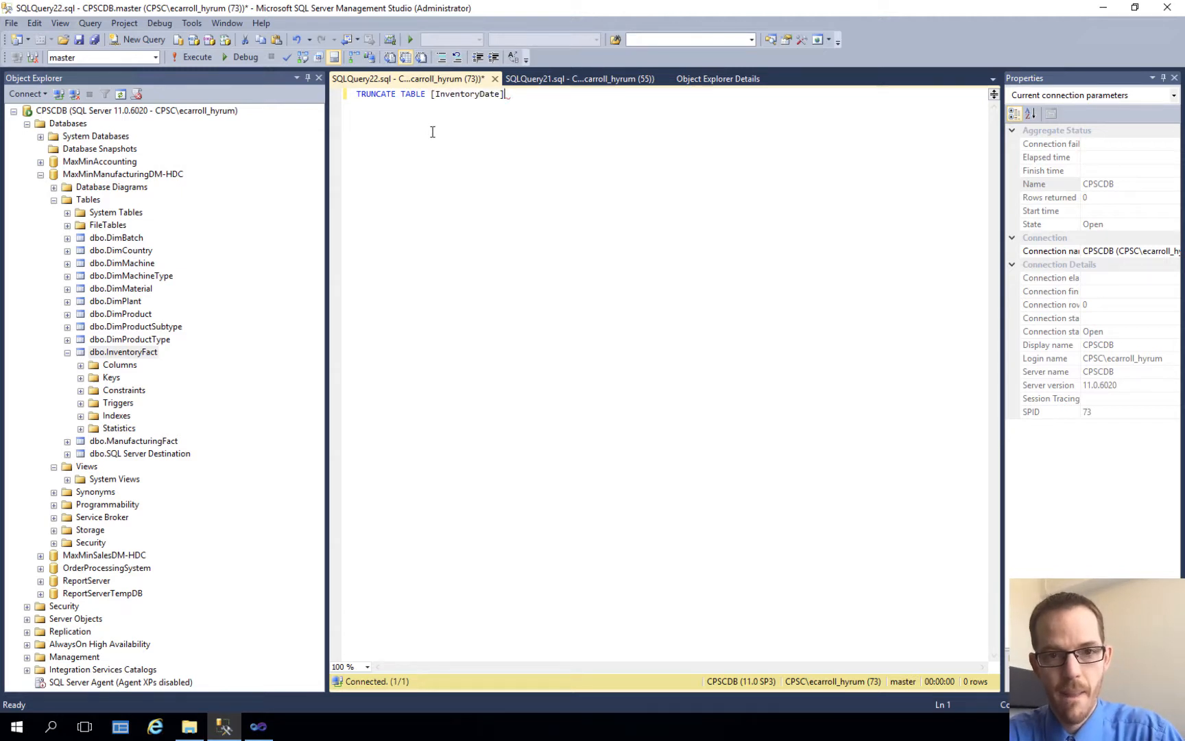
{"action": "key", "text": "BackSpace"}
{"action": "key", "text": "BackSpace"}
{"action": "key", "text": "BackSpace"}
{"action": "key", "text": "BackSpace"}
{"action": "key", "text": "BackSpace"}
{"action": "key", "text": "BackSpace"}
{"action": "key", "text": "BackSpace"}
{"action": "key", "text": "BackSpace"}
{"action": "key", "text": "BackSpace"}
{"action": "key", "text": "BackSpace"}
{"action": "key", "text": "BackSpace"}
{"action": "key", "text": "BackSpace"}
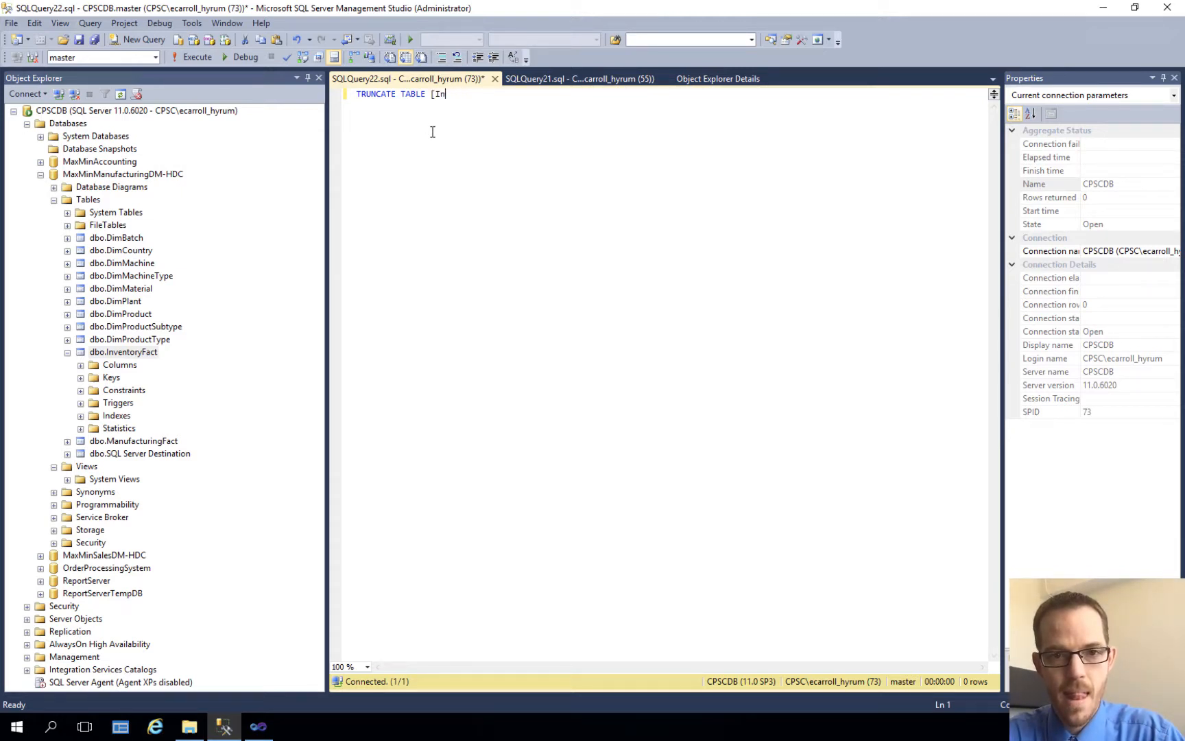
Step: Complete the TRUNCATE TABLE statement with [MaxMinManufacturingDM-HDC].[dbo].[InventoryFact], copied from the SELECT query, and execute it
{"action": "left_click", "coordinate": [548, 79]}
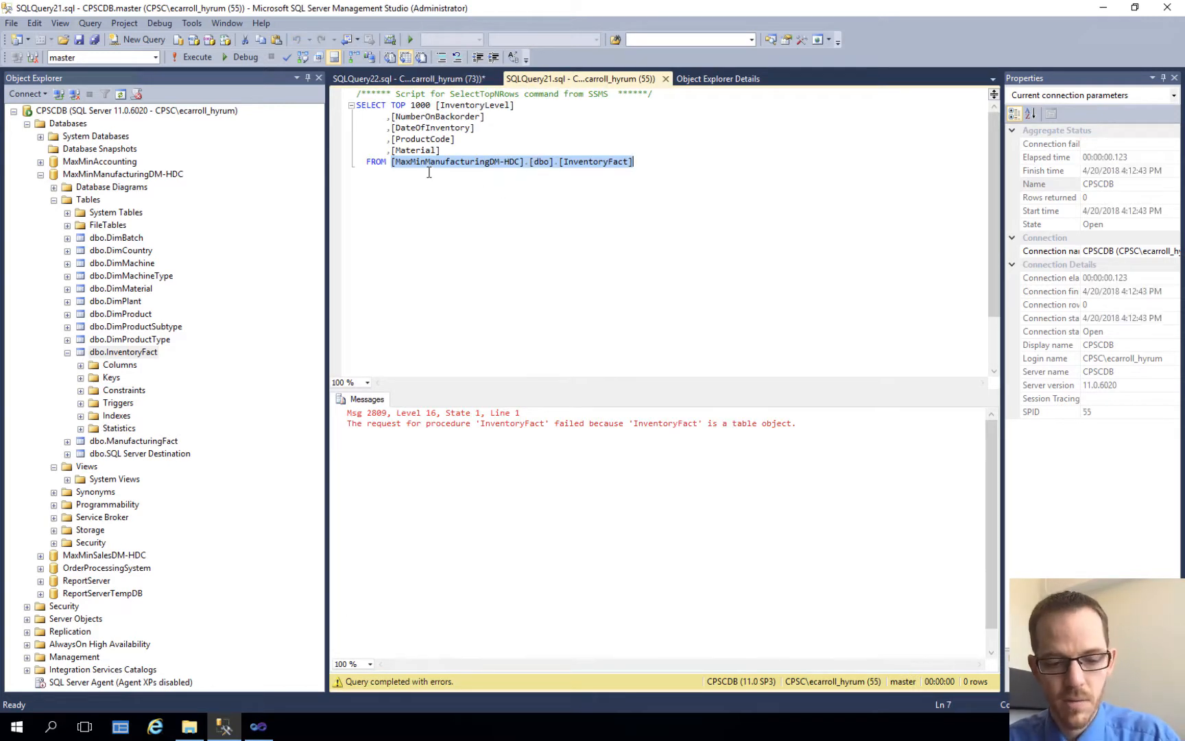
{"action": "left_click", "coordinate": [420, 76]}
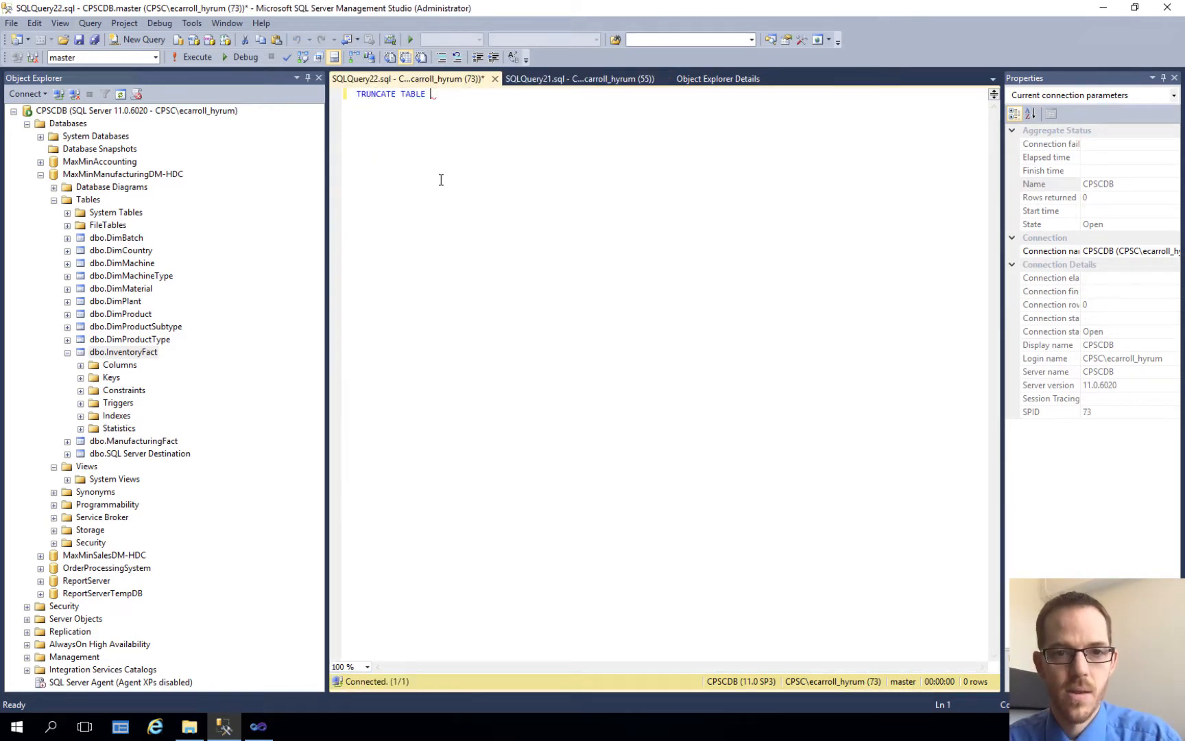
{"action": "type", "text": "[MaxMinManufacturingDM-HDC].[dbo].[InventoryFact]"}
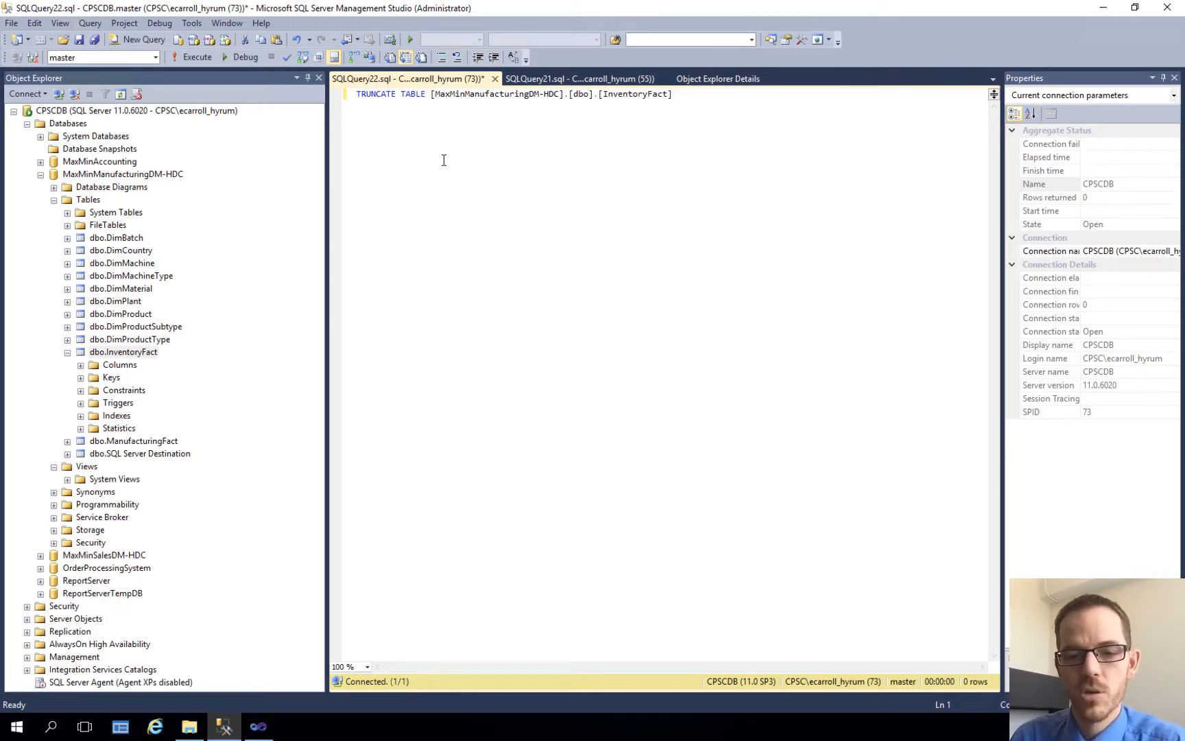
{"action": "left_click", "coordinate": [195, 58]}
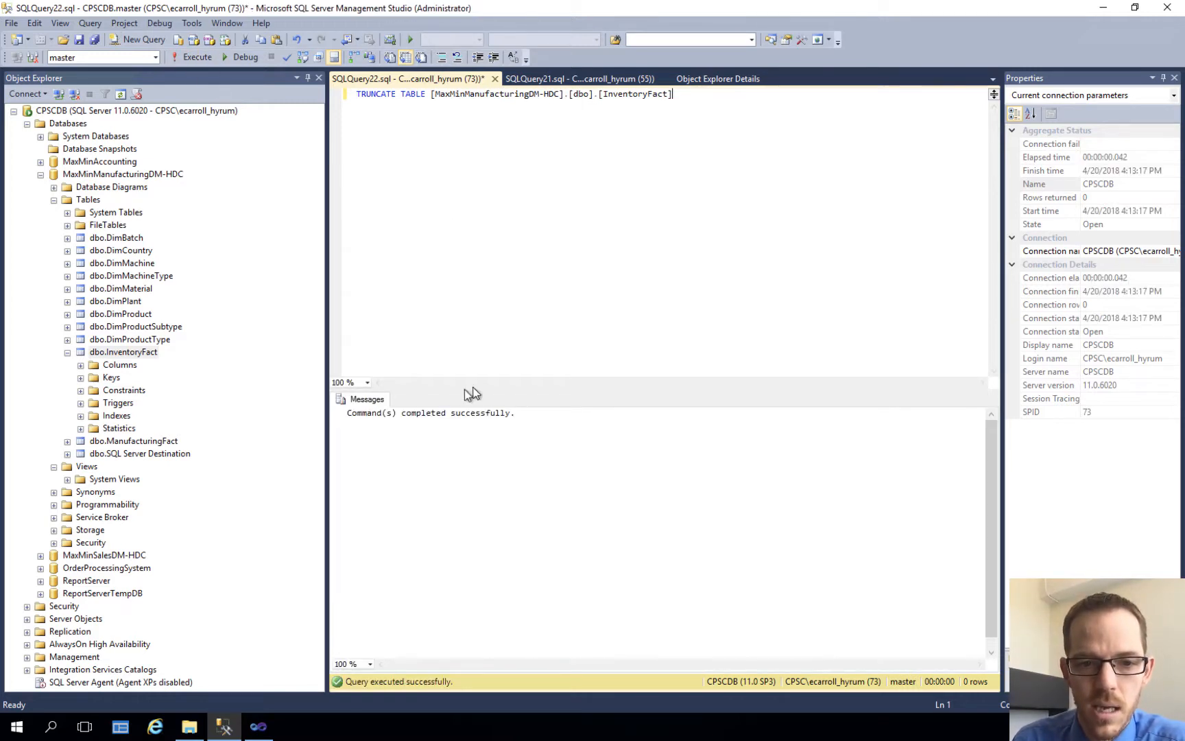
Step: Select the top 1000 rows of dbo.InventoryFact to check the truncated table, dismissing the Microsoft Word error report
{"action": "right_click", "coordinate": [119, 353]}
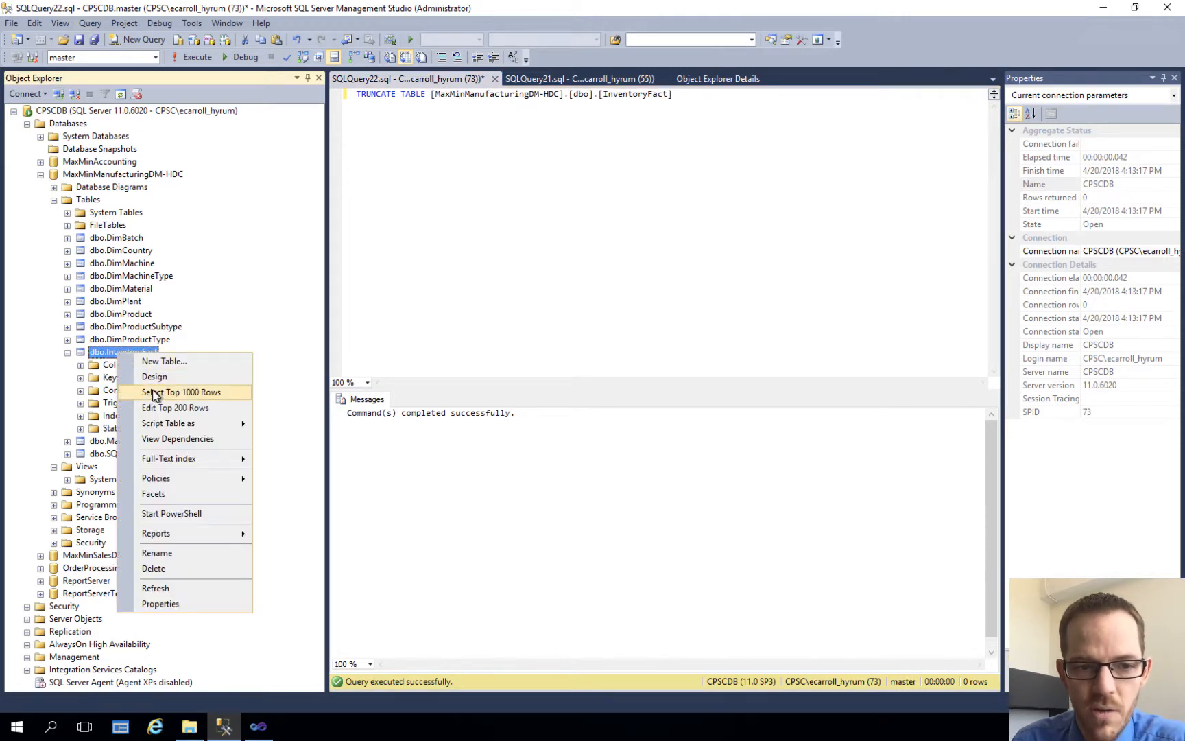
{"action": "left_click", "coordinate": [154, 393]}
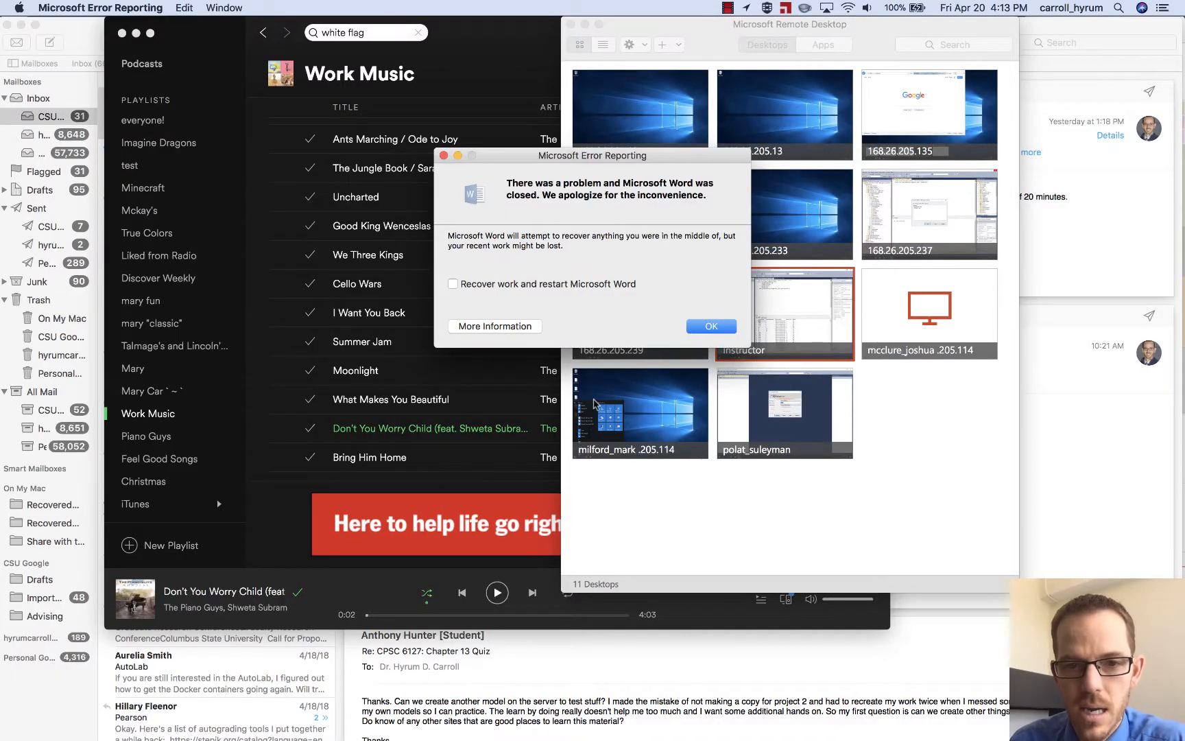
{"action": "left_click", "coordinate": [711, 326]}
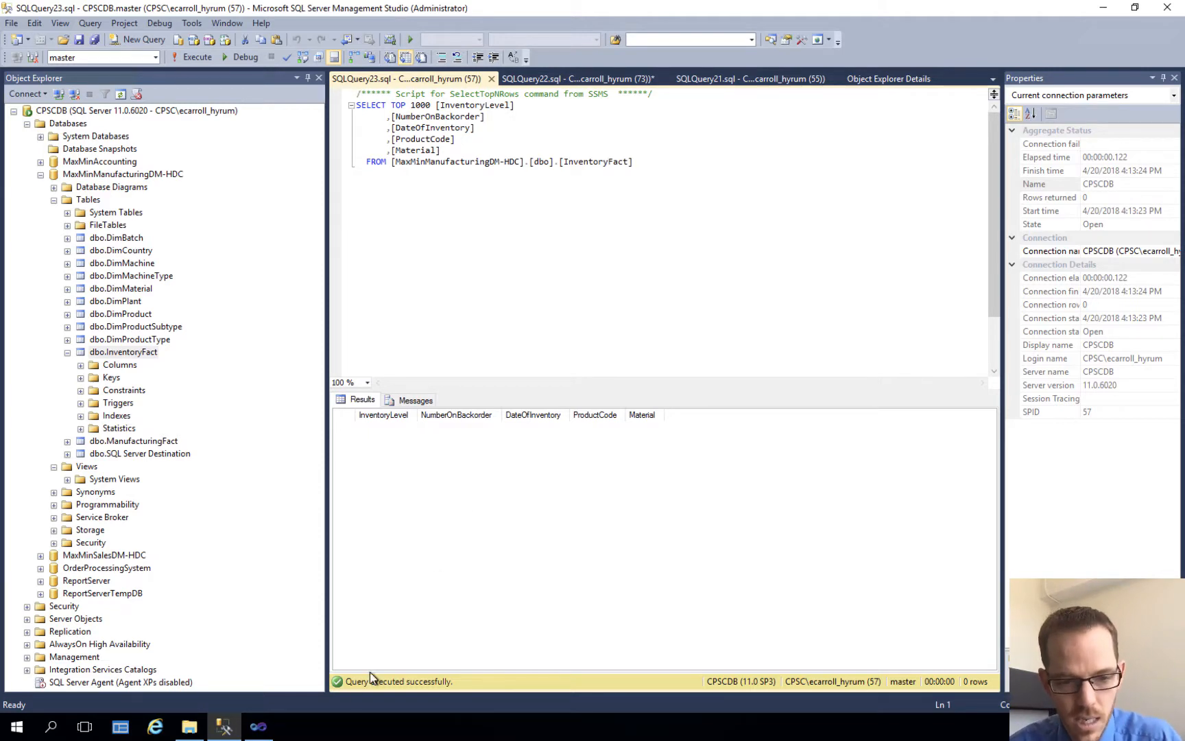
Step: Switch to Visual Studio and stop debugging the FactLoad package, ignoring the Preview crash notice
{"action": "left_click", "coordinate": [263, 729]}
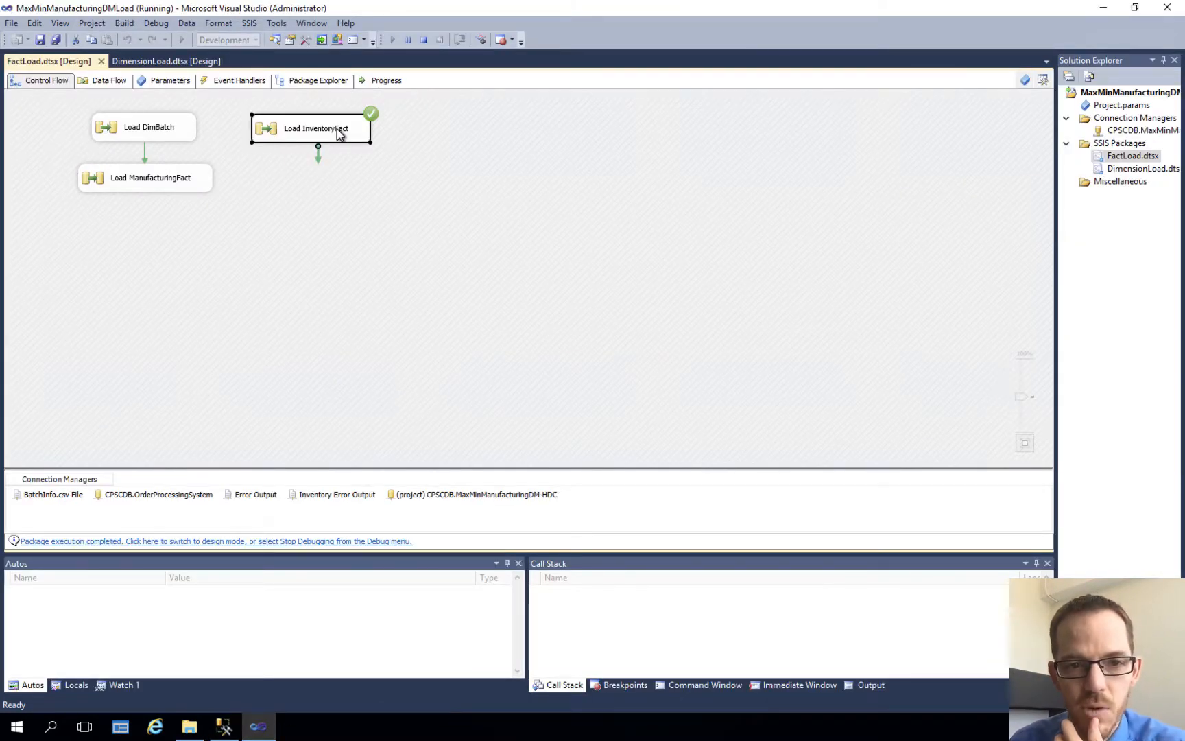
{"action": "right_click", "coordinate": [337, 129]}
{"action": "left_click", "coordinate": [292, 173]}
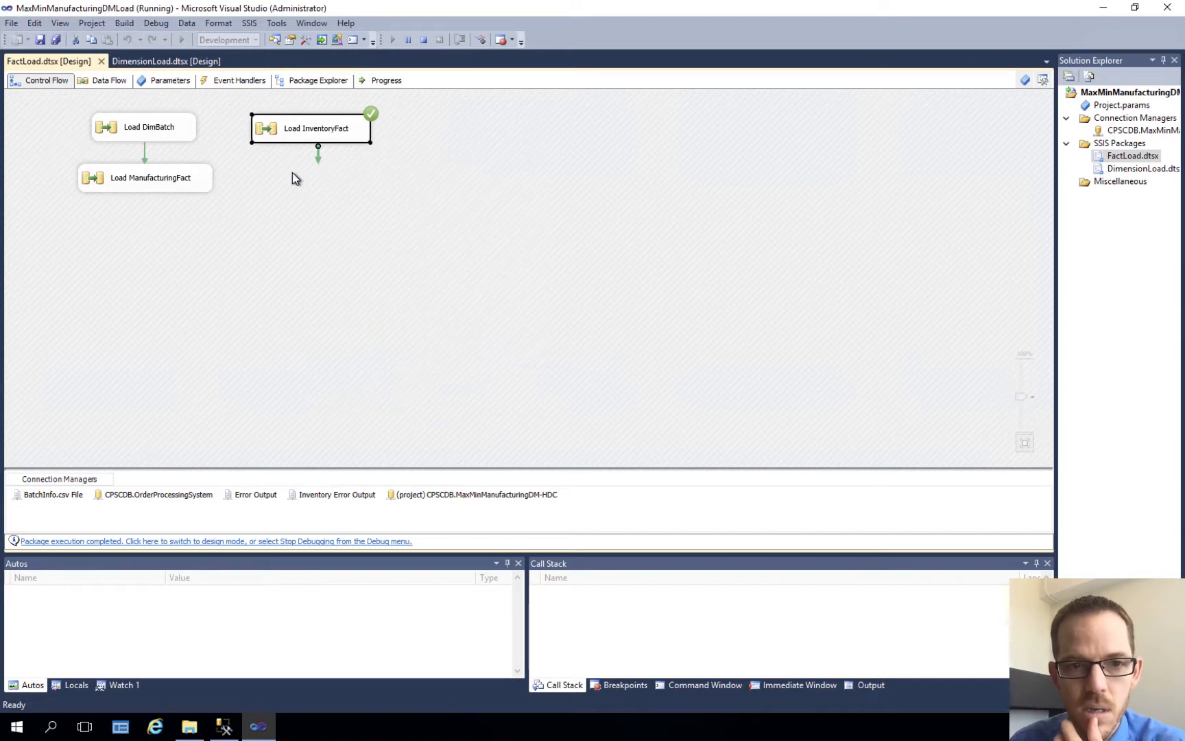
{"action": "left_click", "coordinate": [426, 41]}
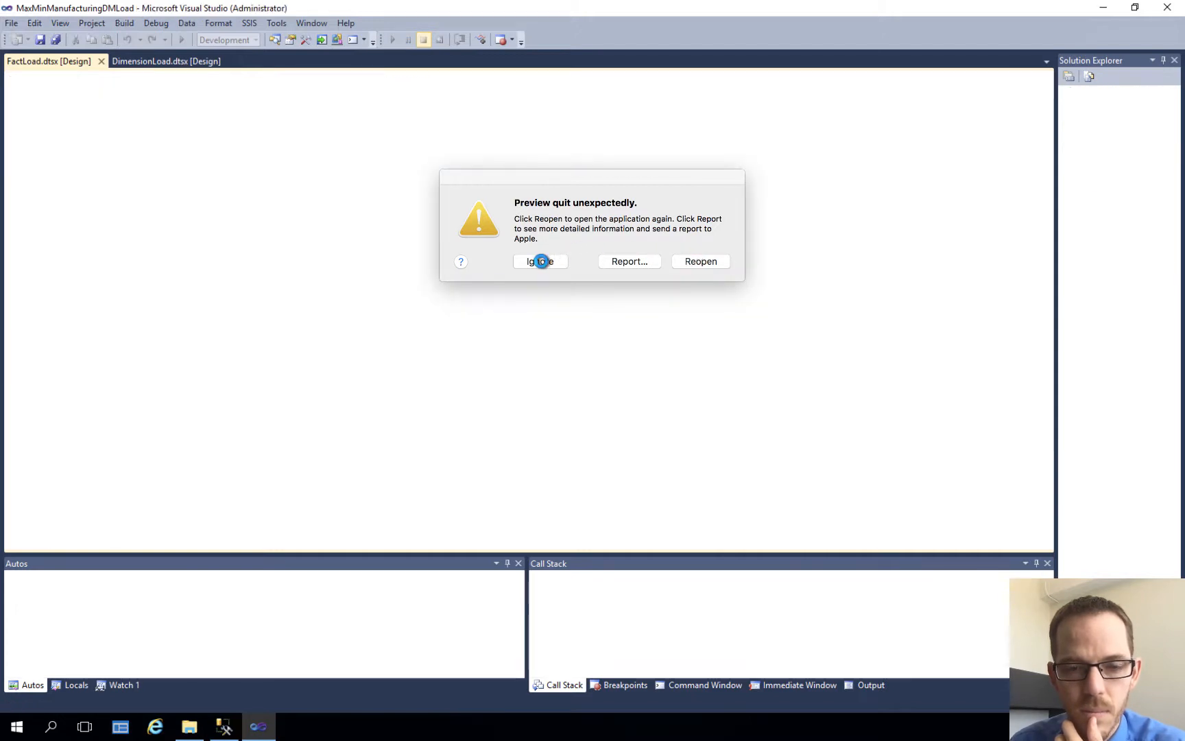
{"action": "left_click", "coordinate": [540, 262]}
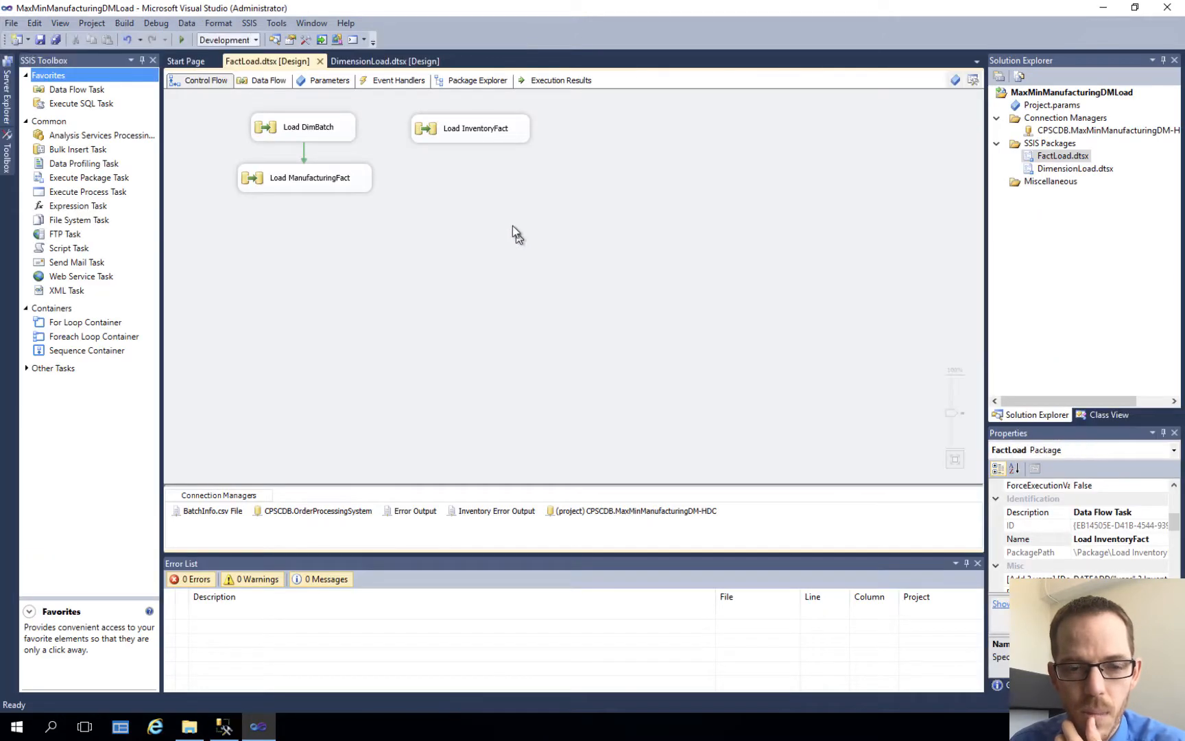
Step: Execute only the Load InventoryFact task in the FactLoad control flow
{"action": "left_click", "coordinate": [484, 128]}
{"action": "right_click", "coordinate": [485, 130]}
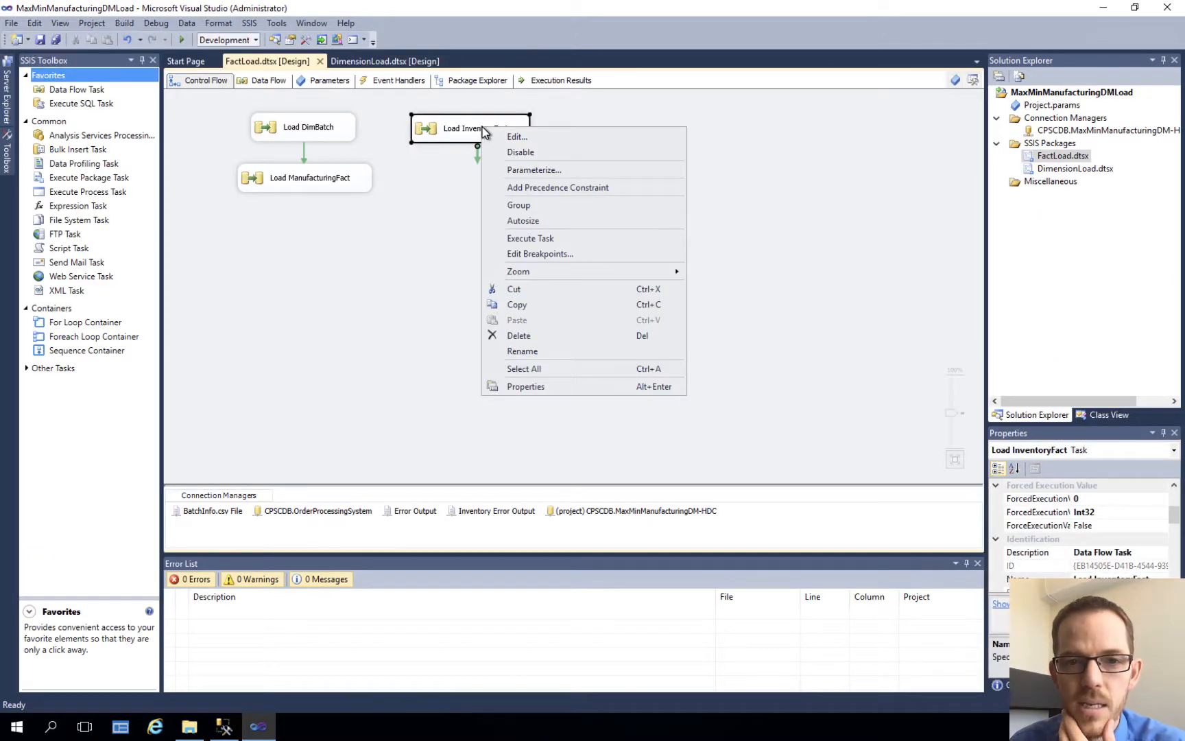
{"action": "left_click", "coordinate": [530, 238]}
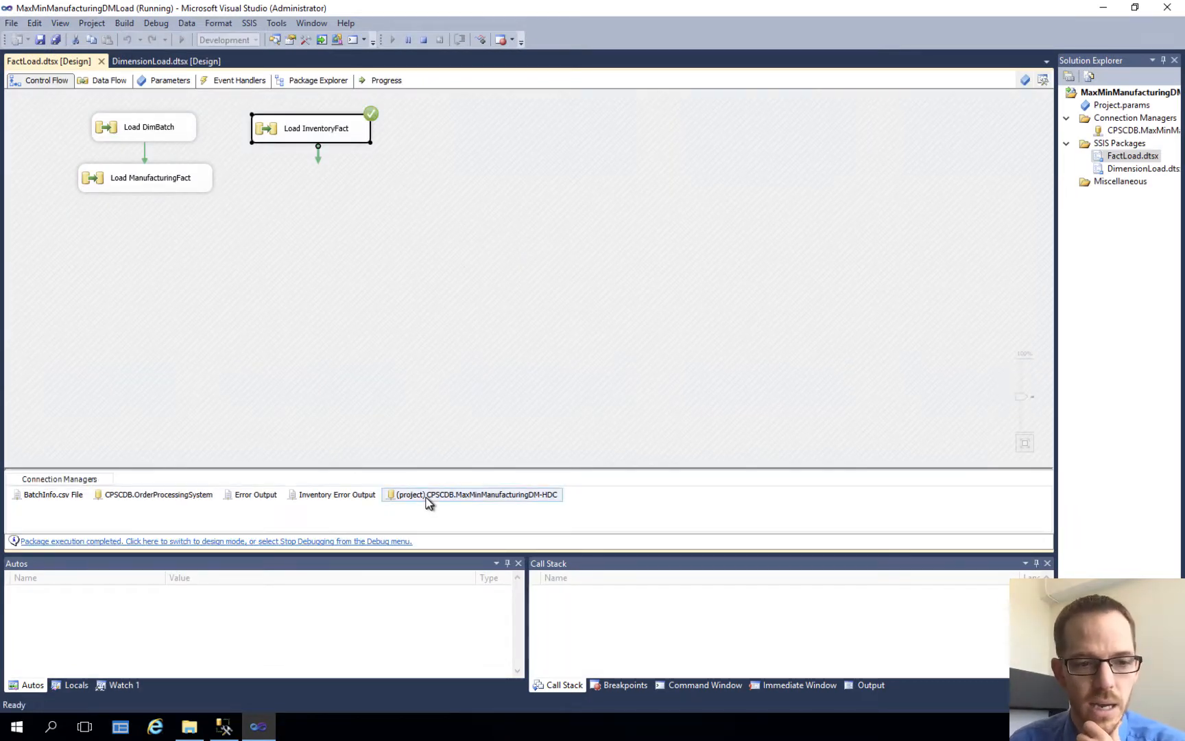
Step: Switch to SQL Server Management Studio and select the top 1000 rows of dbo.InventoryFact to check the DateOfInventory values
{"action": "left_click", "coordinate": [225, 727]}
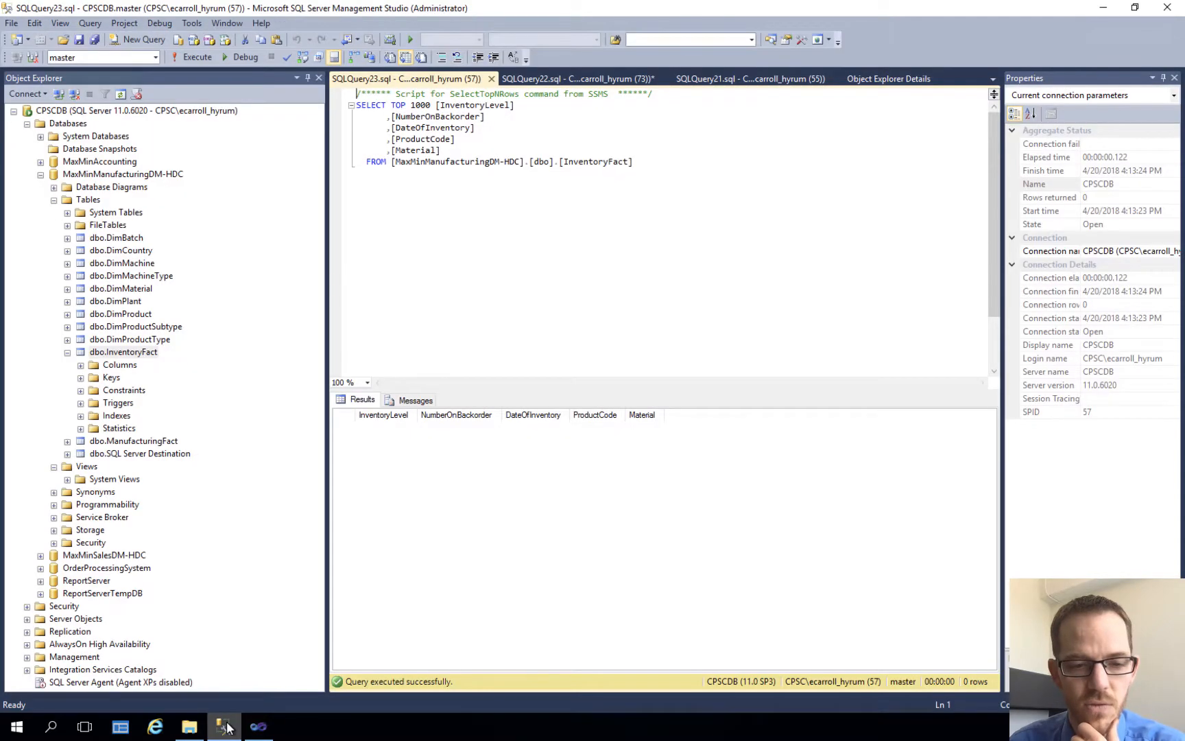
{"action": "right_click", "coordinate": [135, 354]}
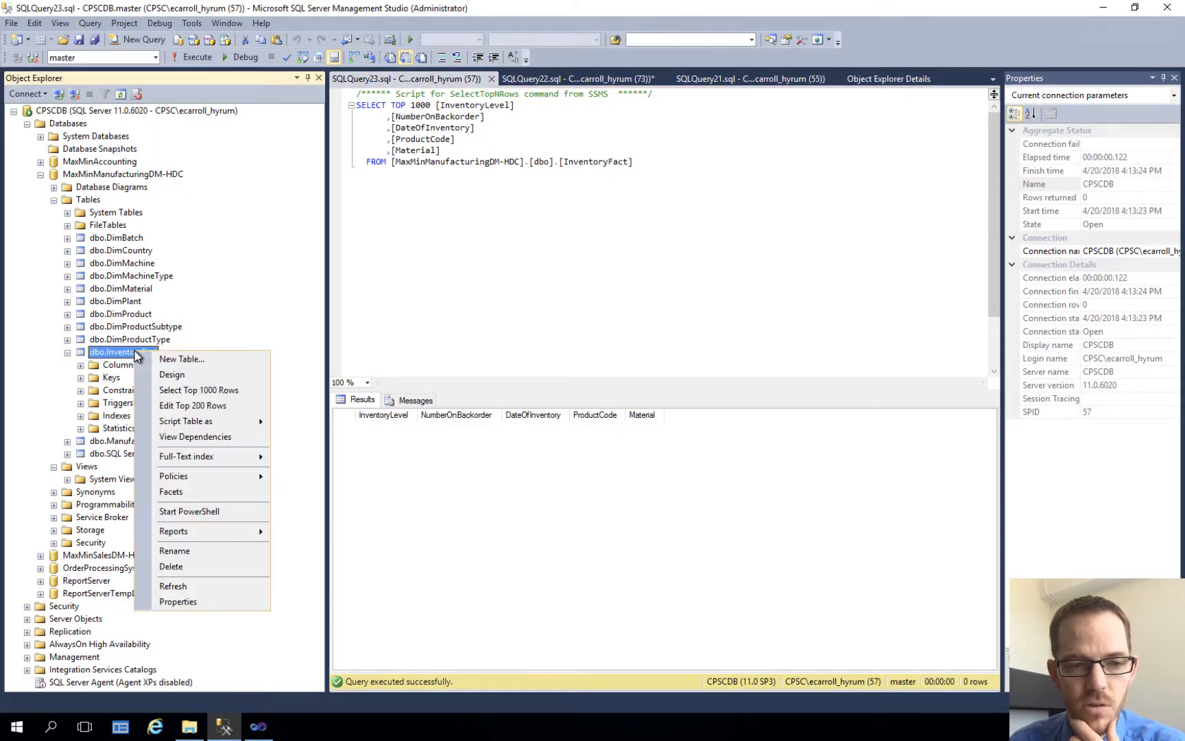
{"action": "left_click", "coordinate": [172, 390]}
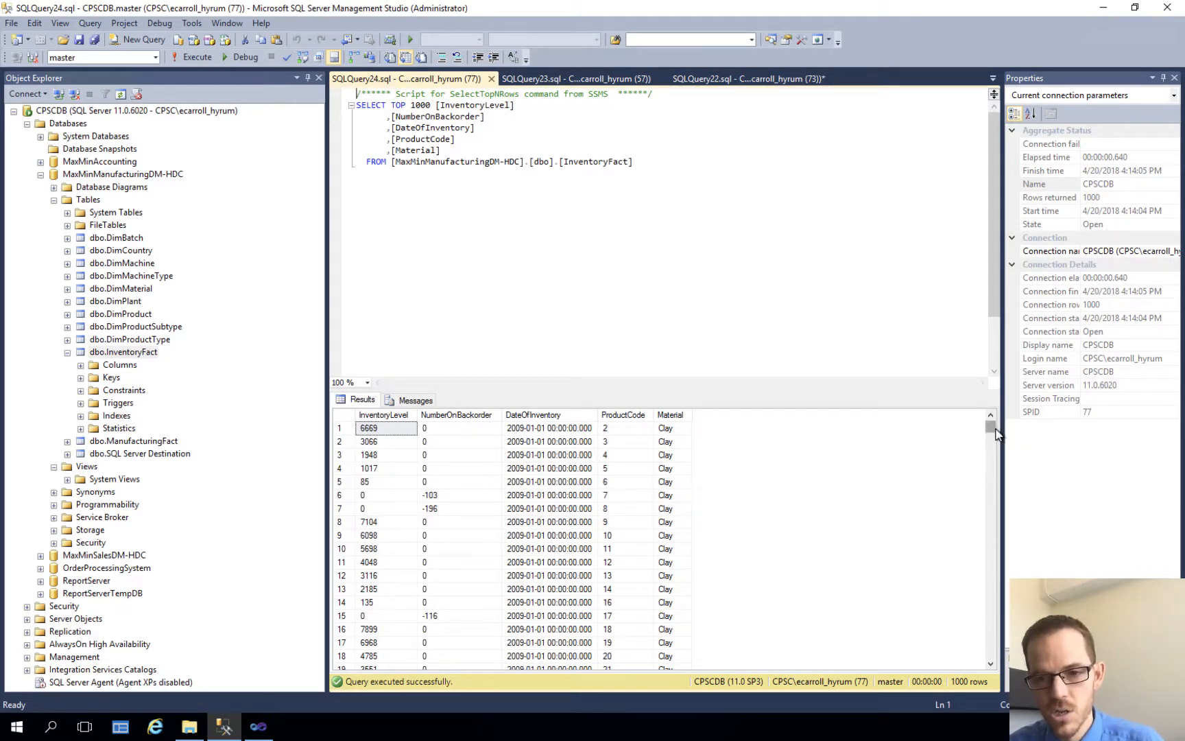
{"action": "left_click_drag", "start_coordinate": [990, 427], "coordinate": [1006, 392]}
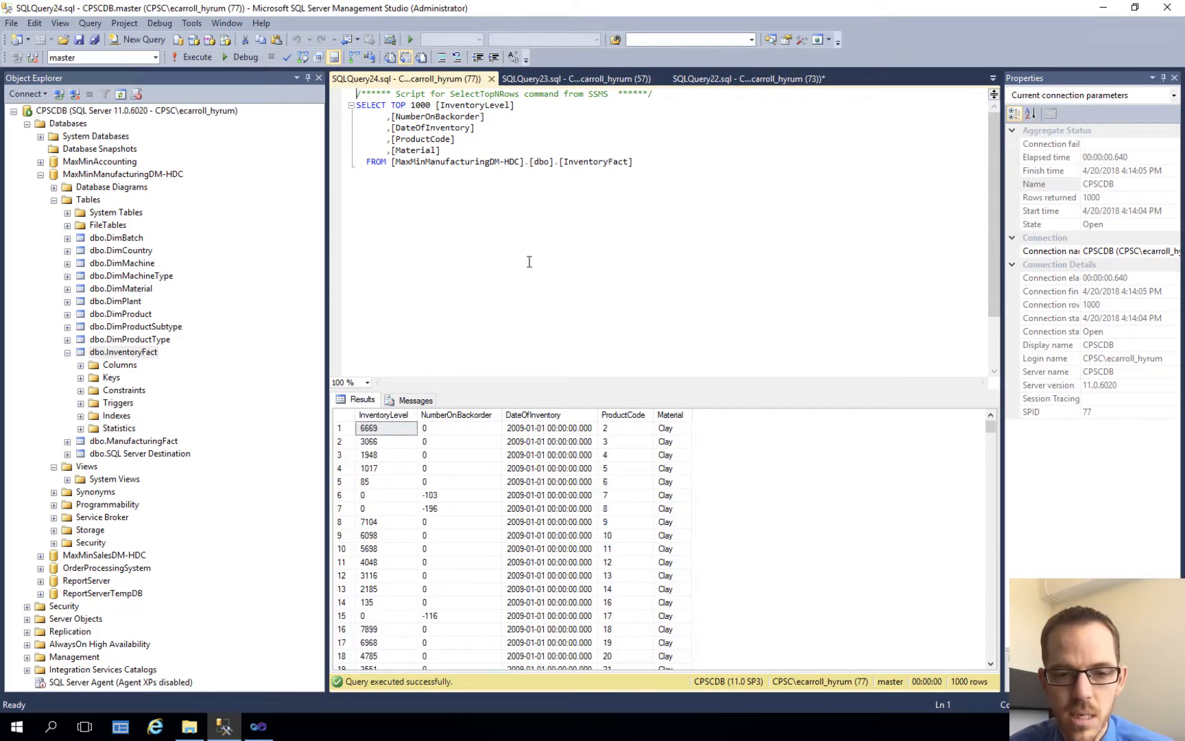